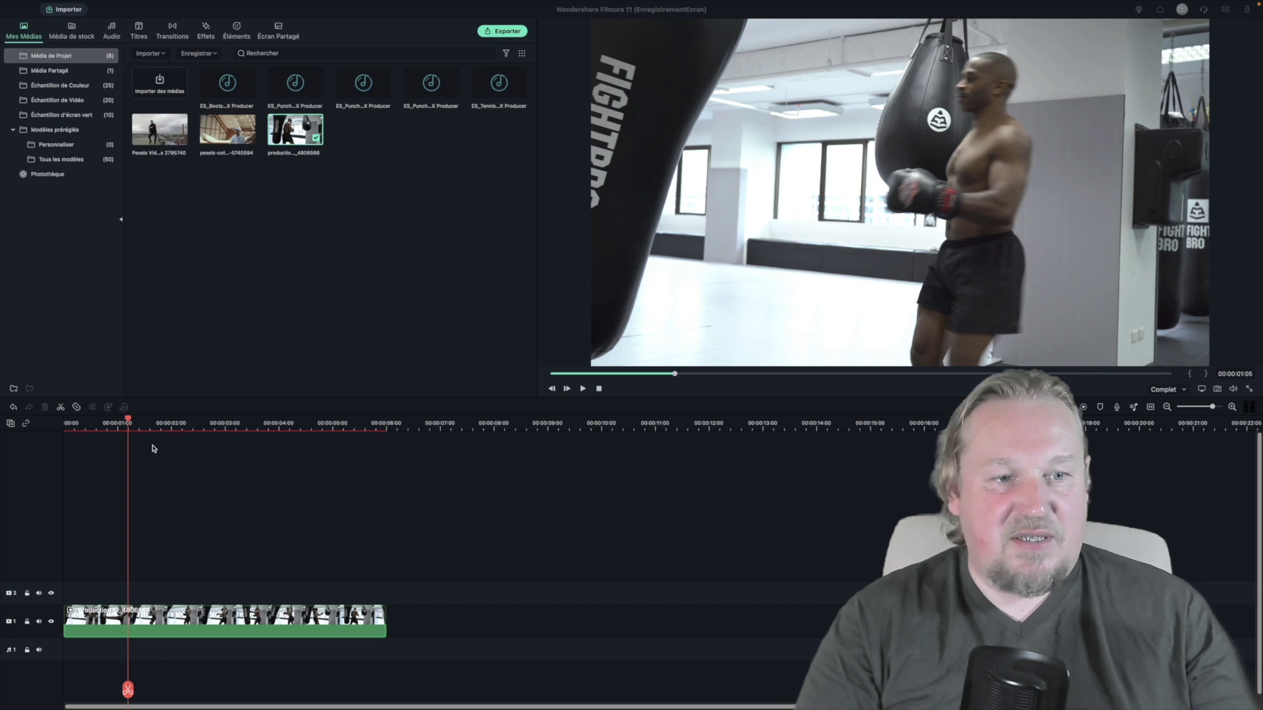
Find the frame at 00:00:00:14 where the kick hits the punching bag and put a marker on the clip there
click(128, 422)
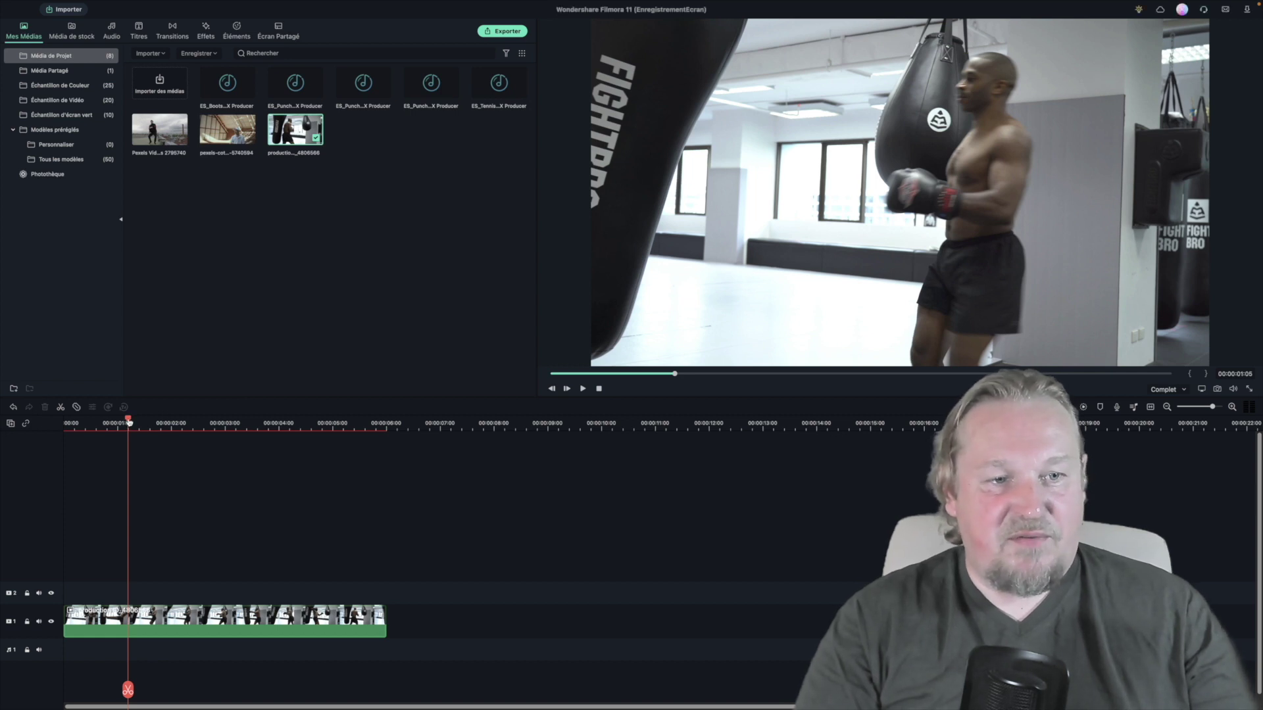
drag(128, 421, 94, 422)
click(1232, 407)
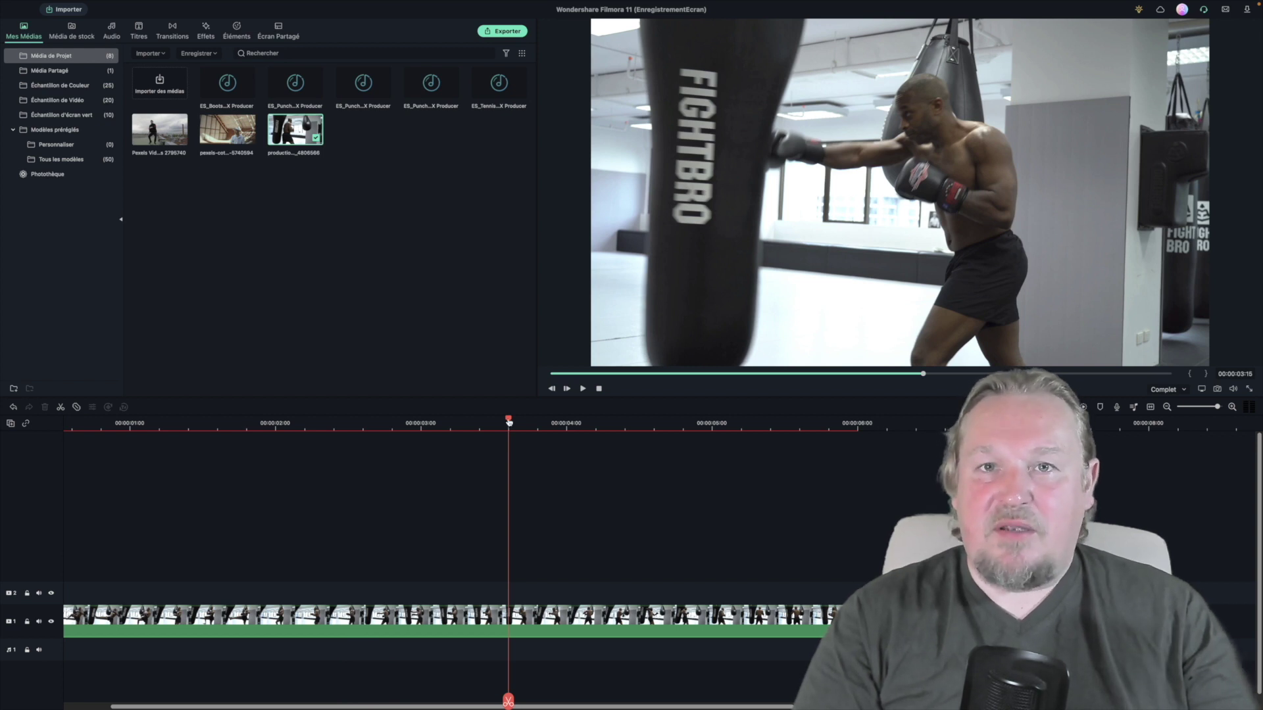
drag(508, 420, 147, 395)
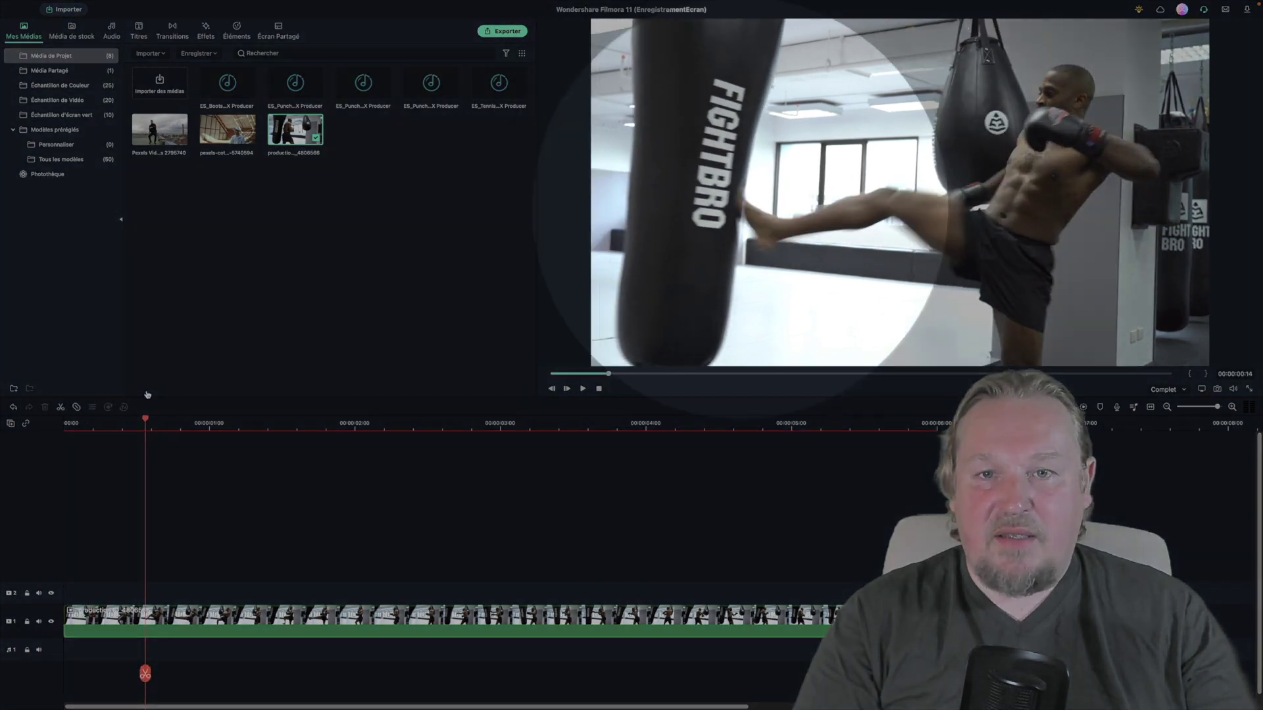
key(m)
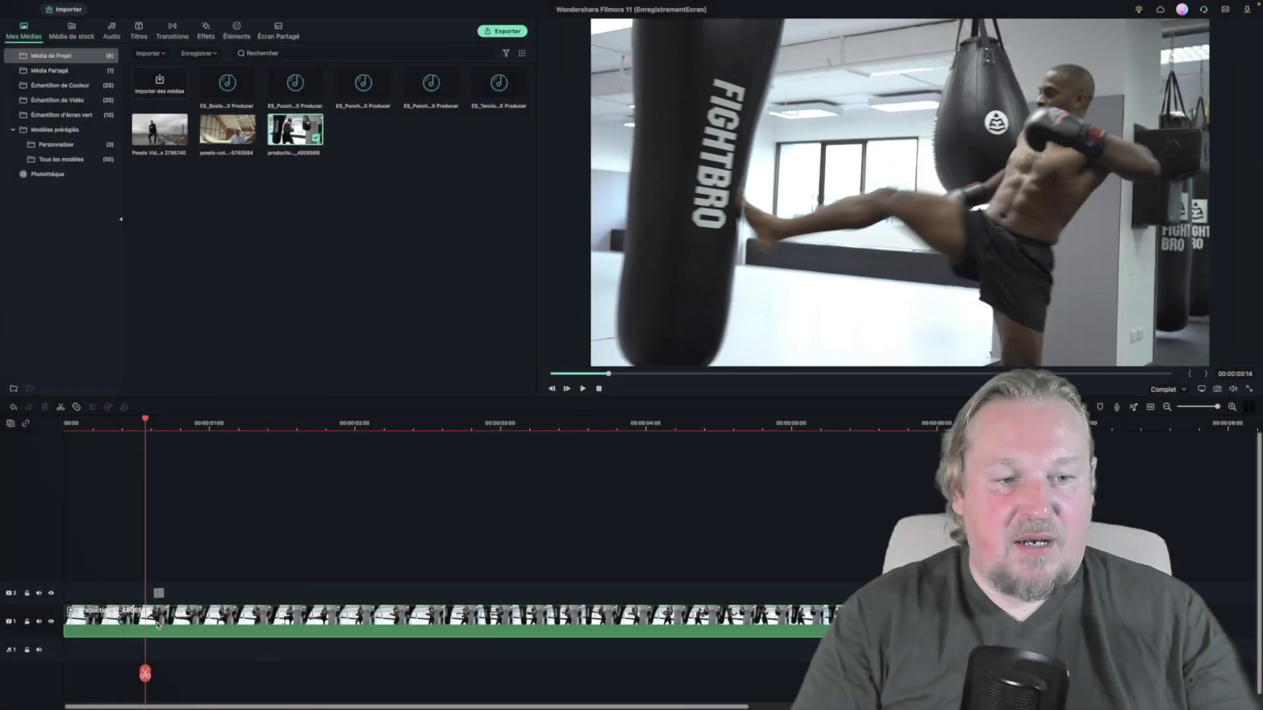
click(158, 624)
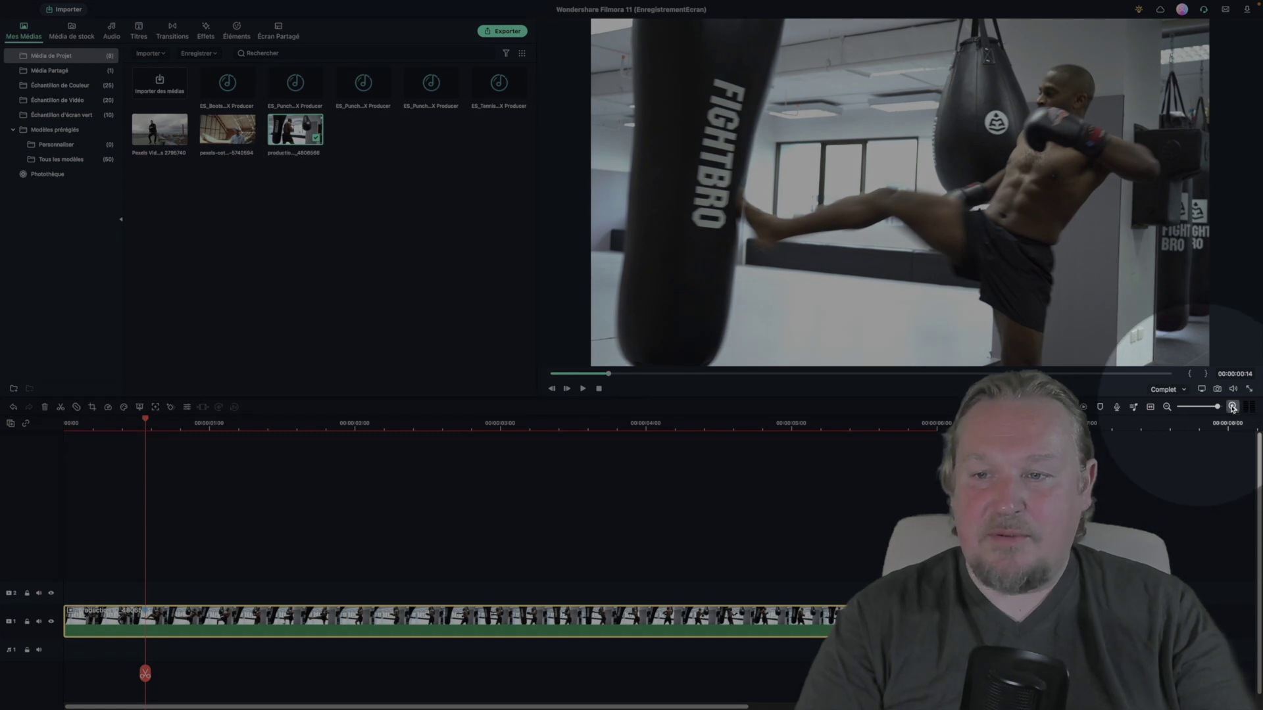
click(1232, 407)
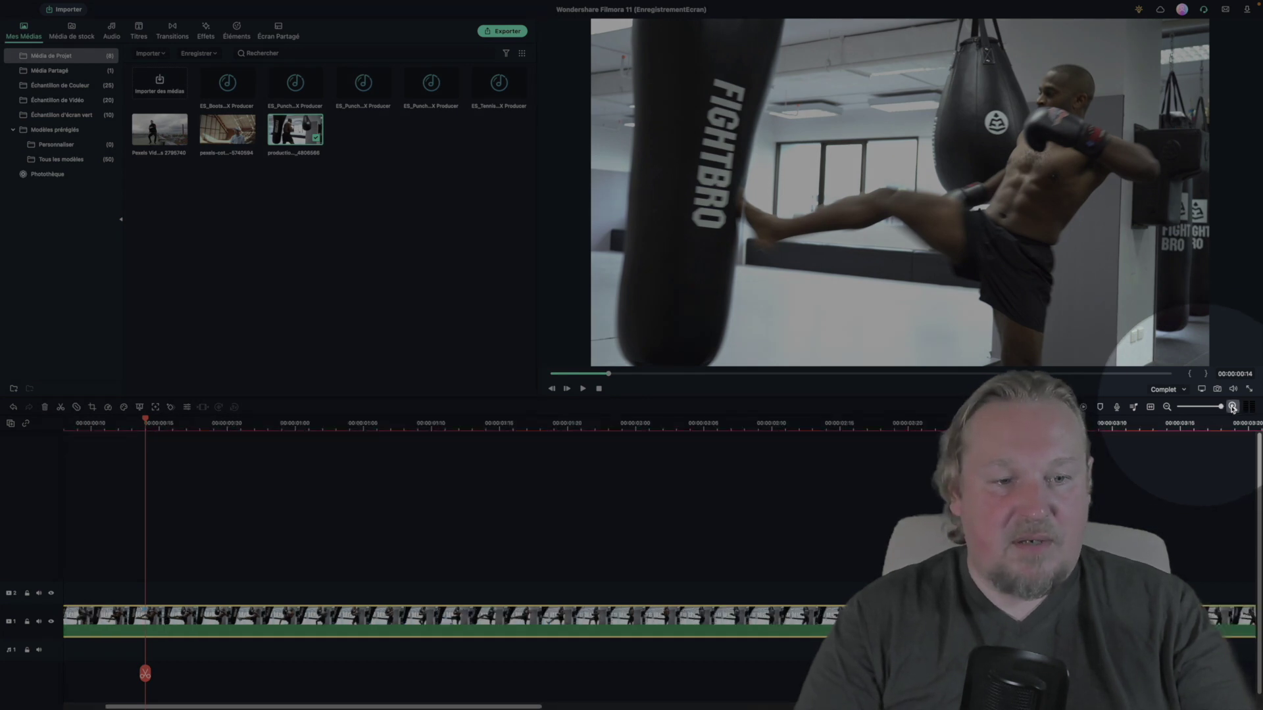
click(446, 544)
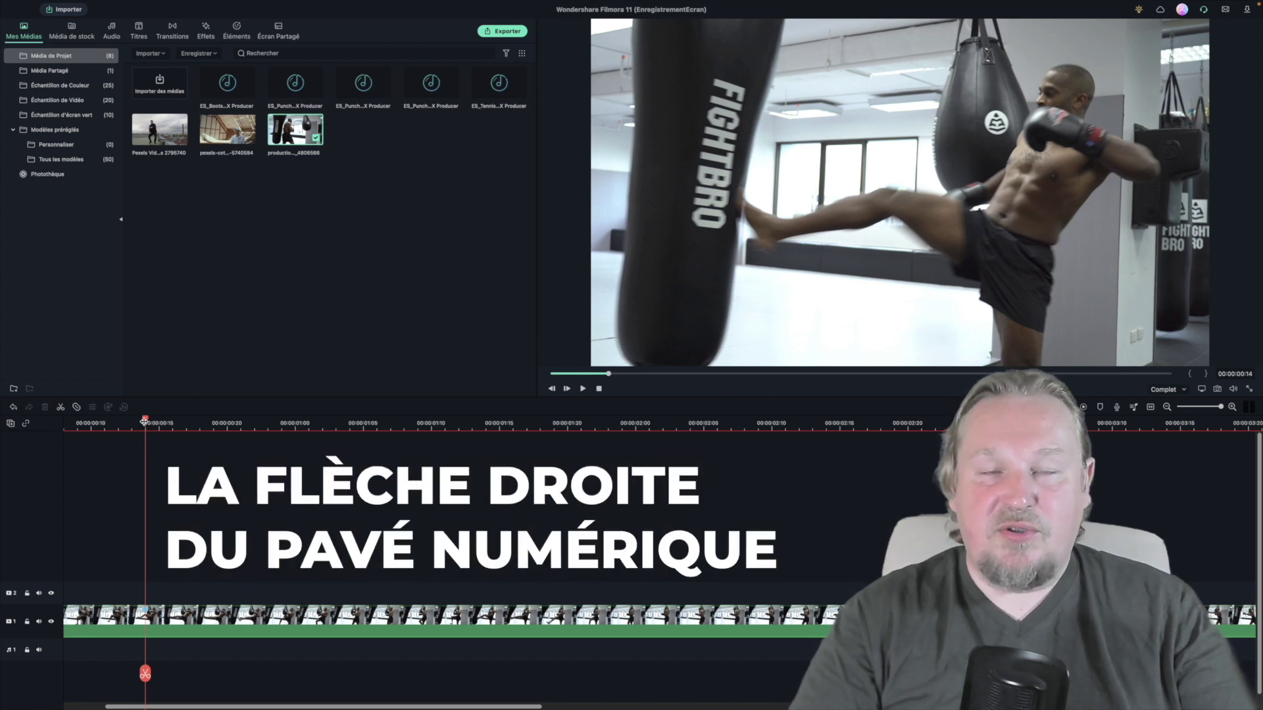
Step three frames past the marked impact frame, then return the playhead to the marker at 00:00:00:14
key(Right)
key(Right)
key(Right)
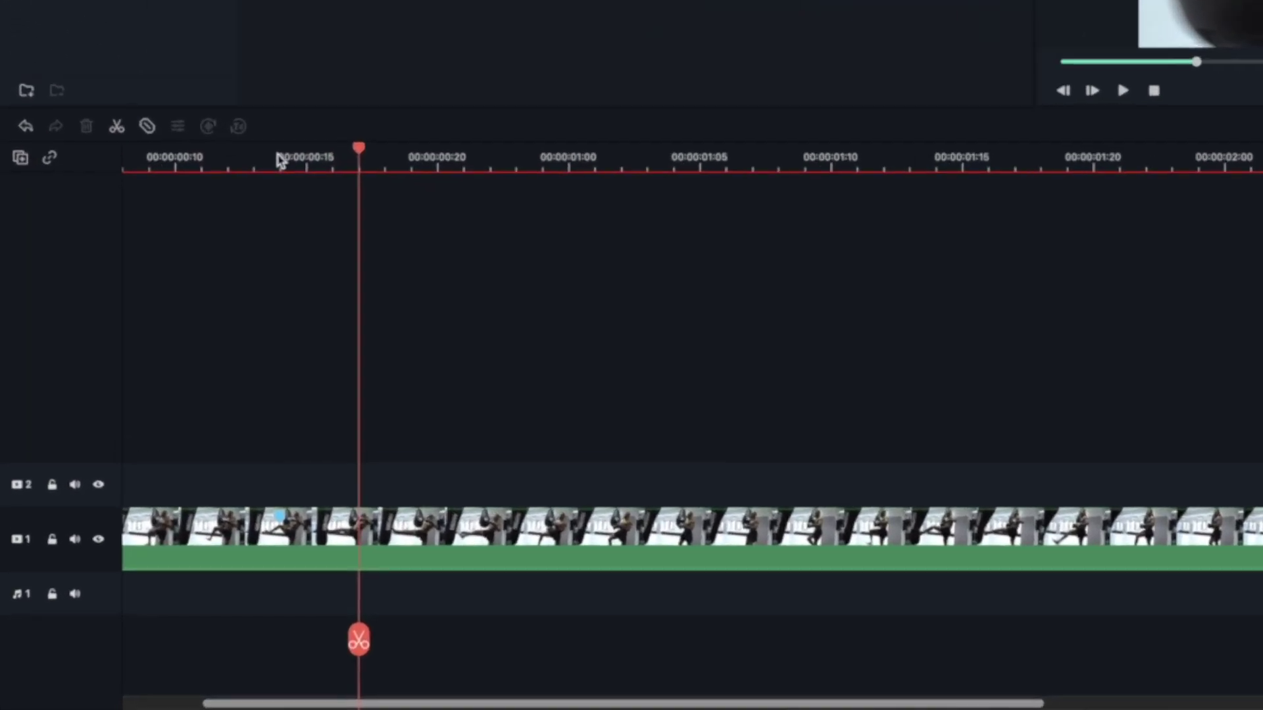
click(279, 160)
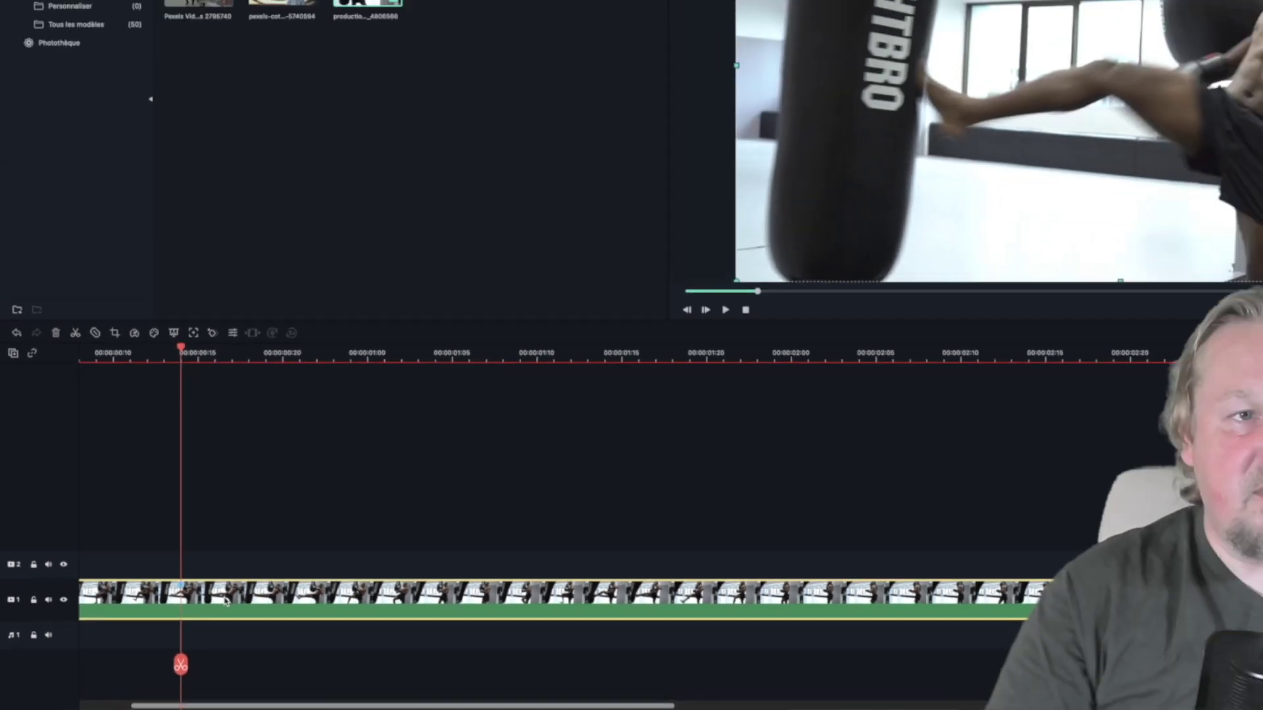
Set the boxing clip's scale to 110% in its basic transform settings
double_click(402, 516)
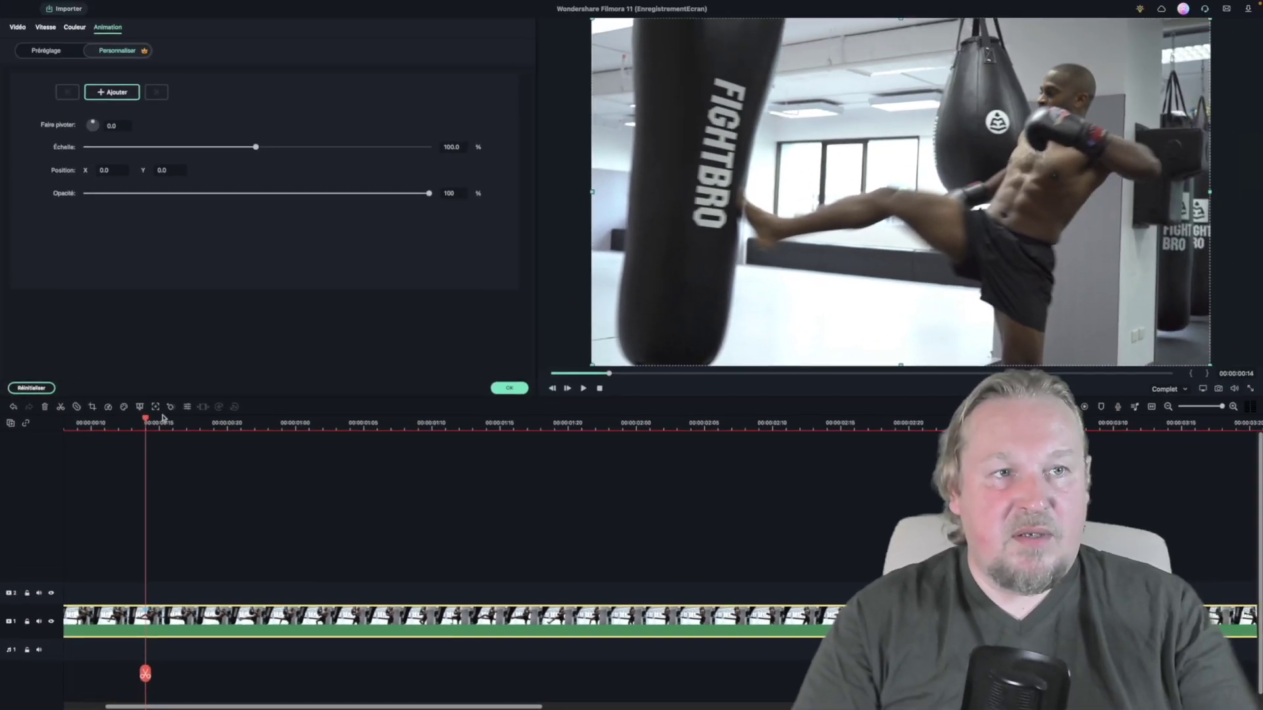
click(17, 29)
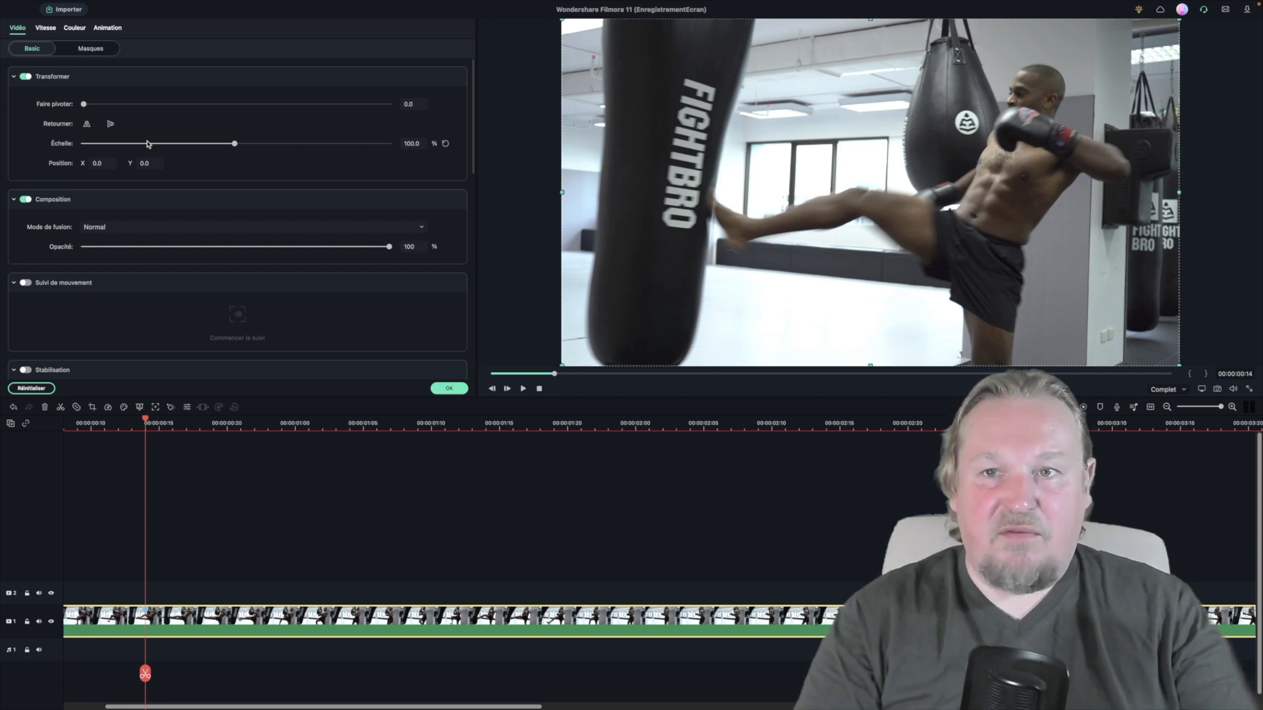
click(411, 144)
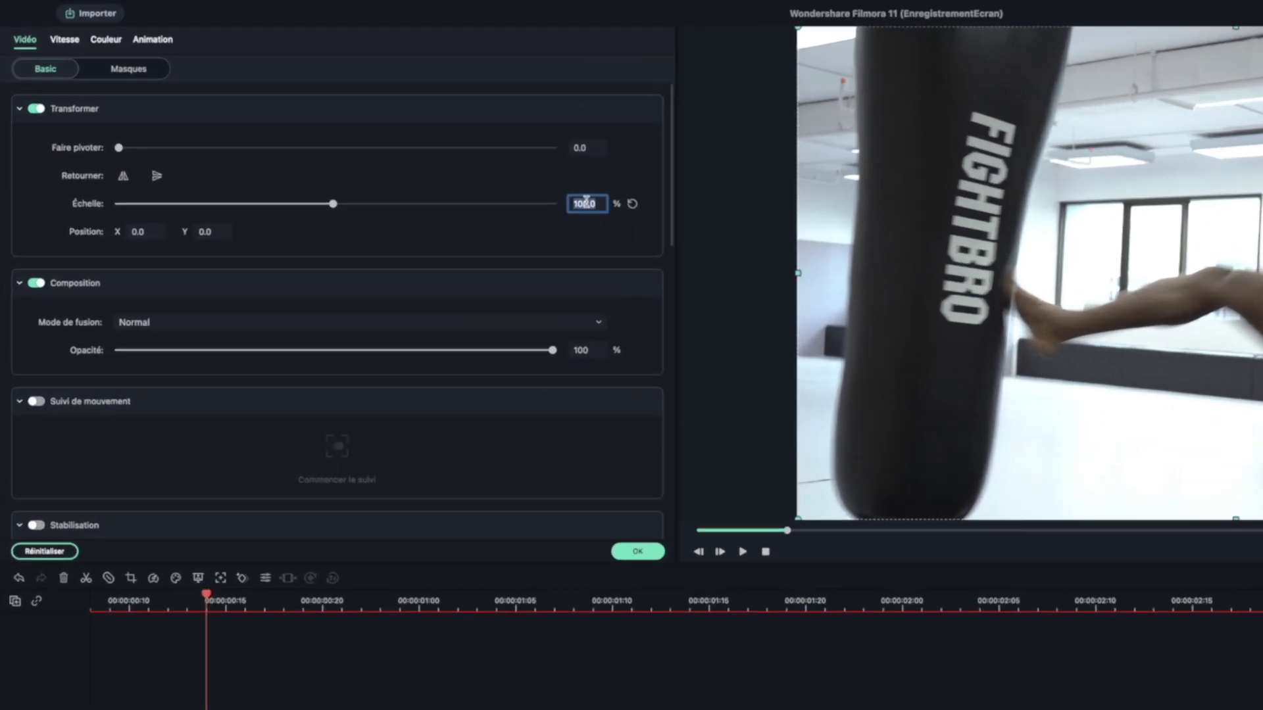
text(11)
text(0)
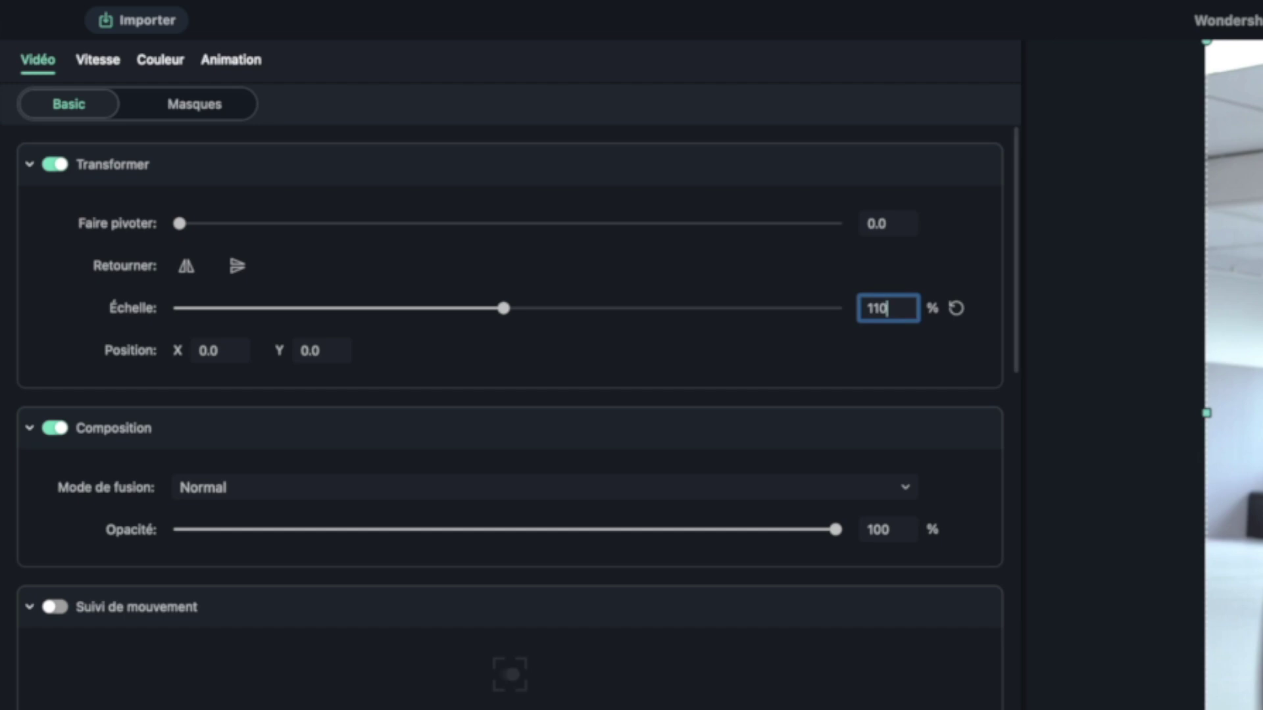
key(Return)
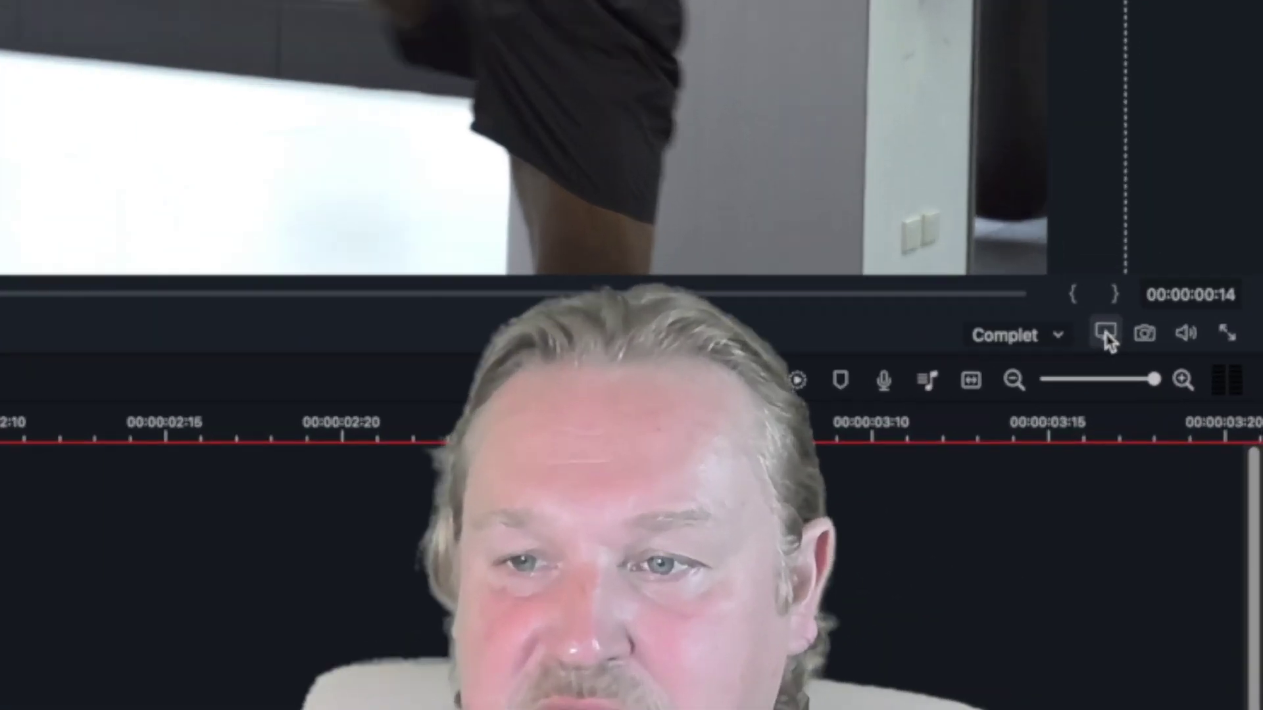
Reduce the preview's zoom level to 10% so the enlarged clip's whole bounding frame can be reached
click(1201, 389)
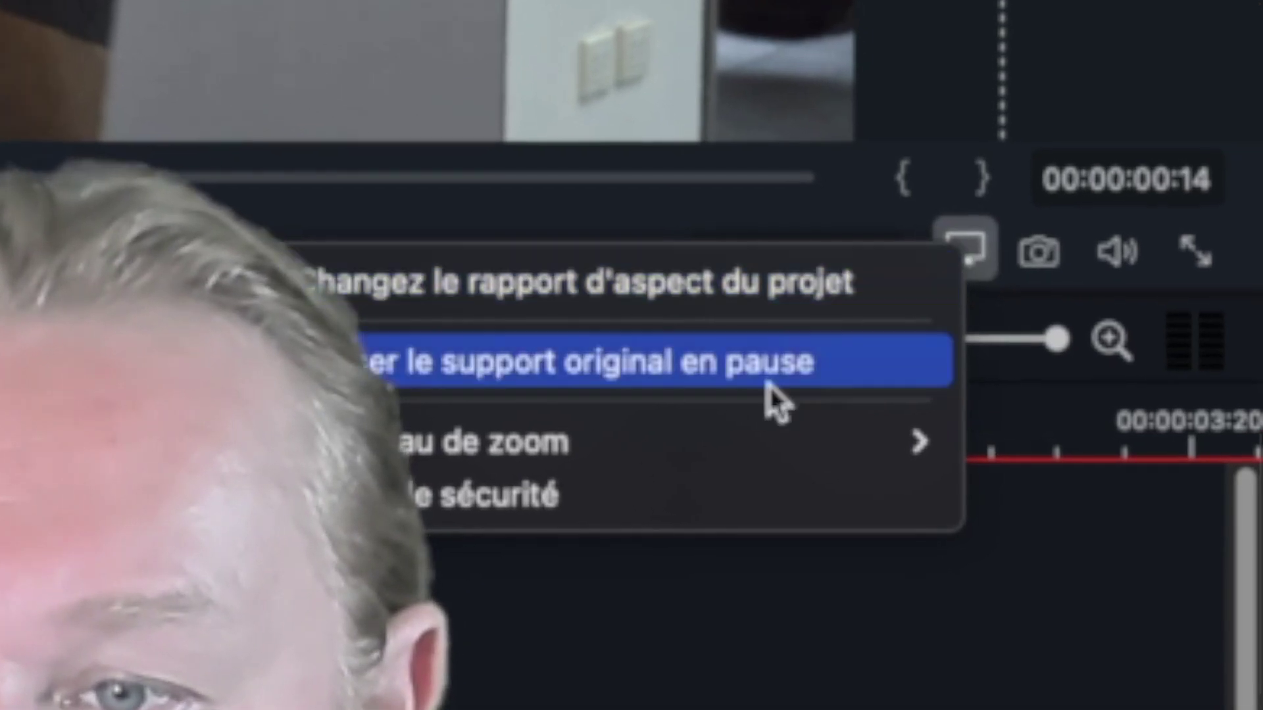
mouse_move(727, 454)
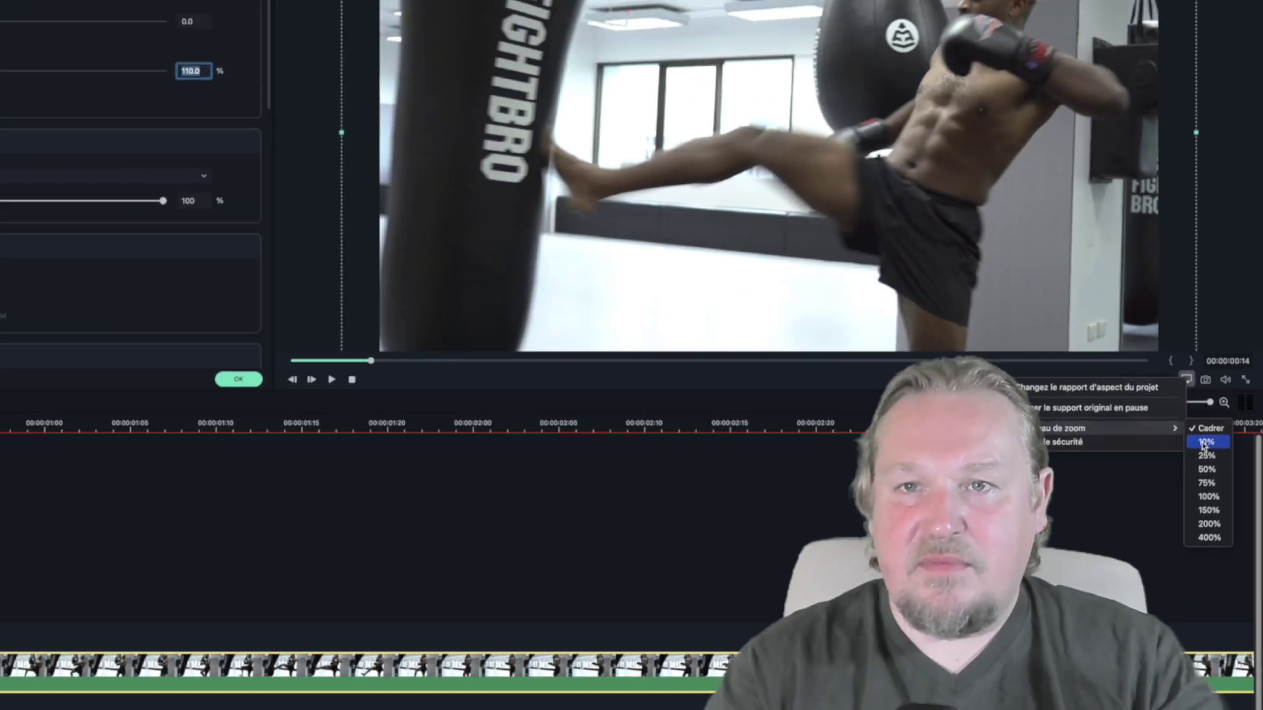
click(1118, 474)
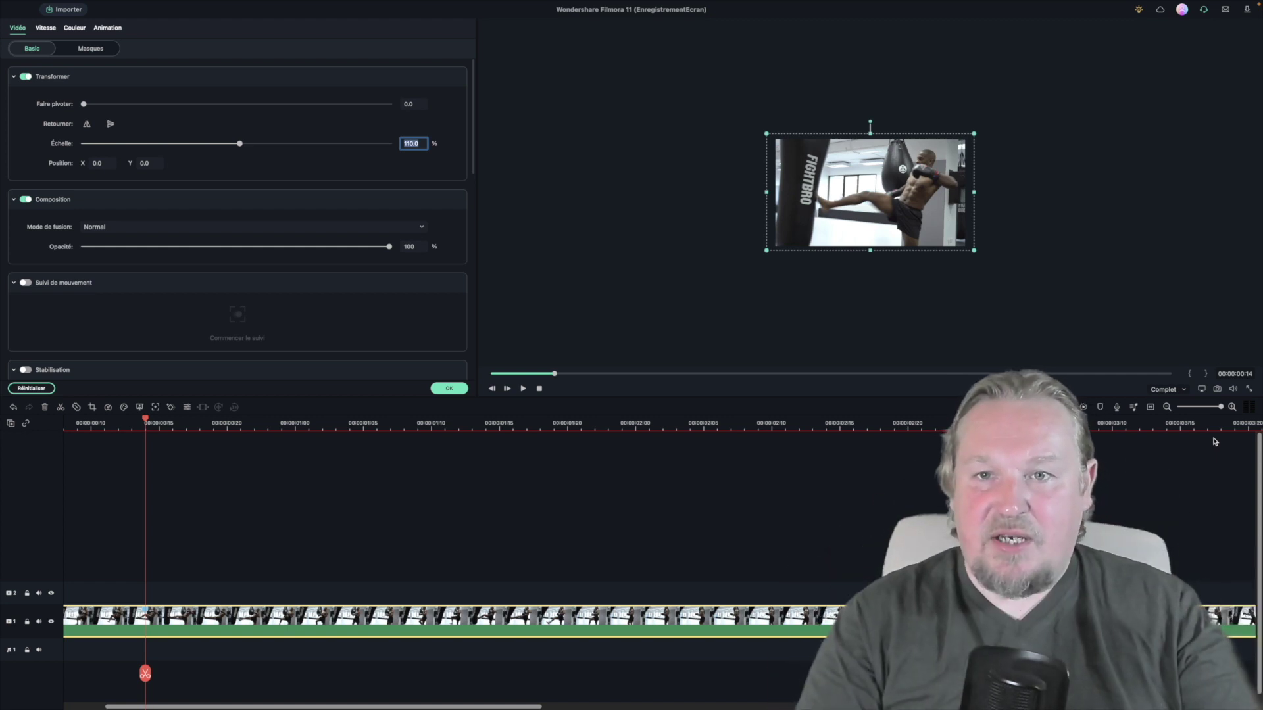
Add a custom animation keyframe to the boxing clip at the marked frame 00:00:00:14
click(151, 422)
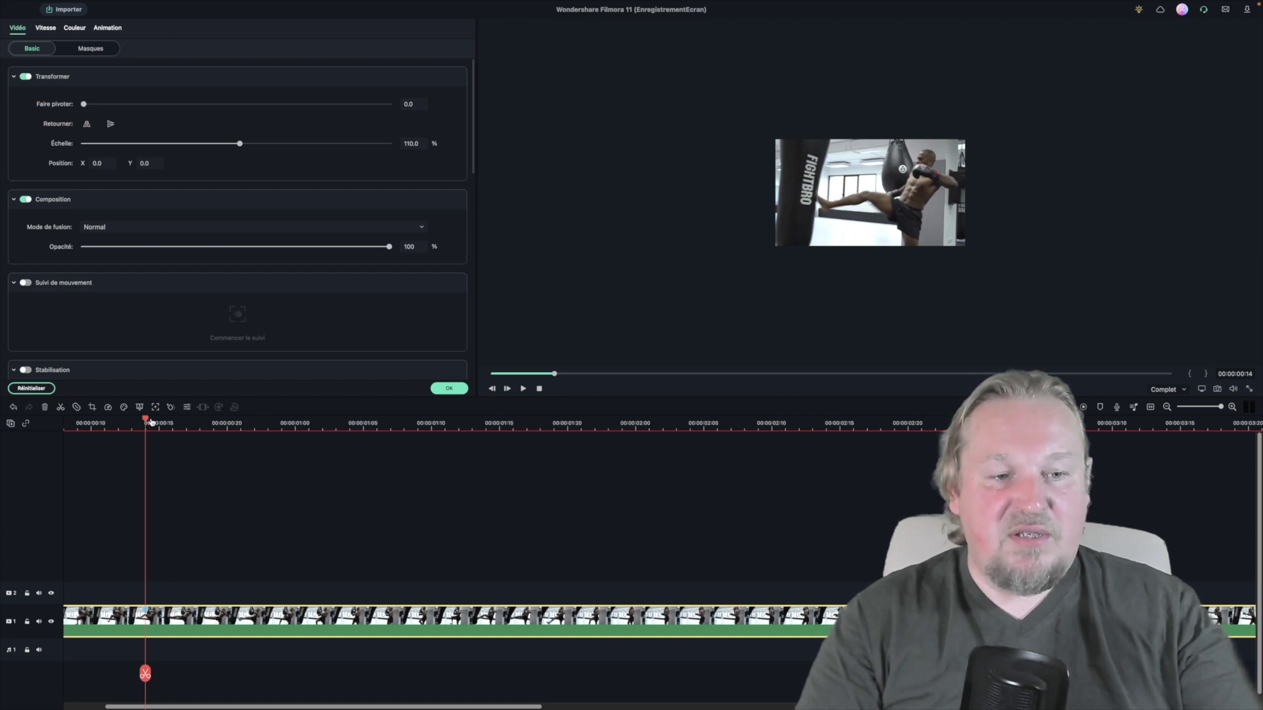
click(169, 625)
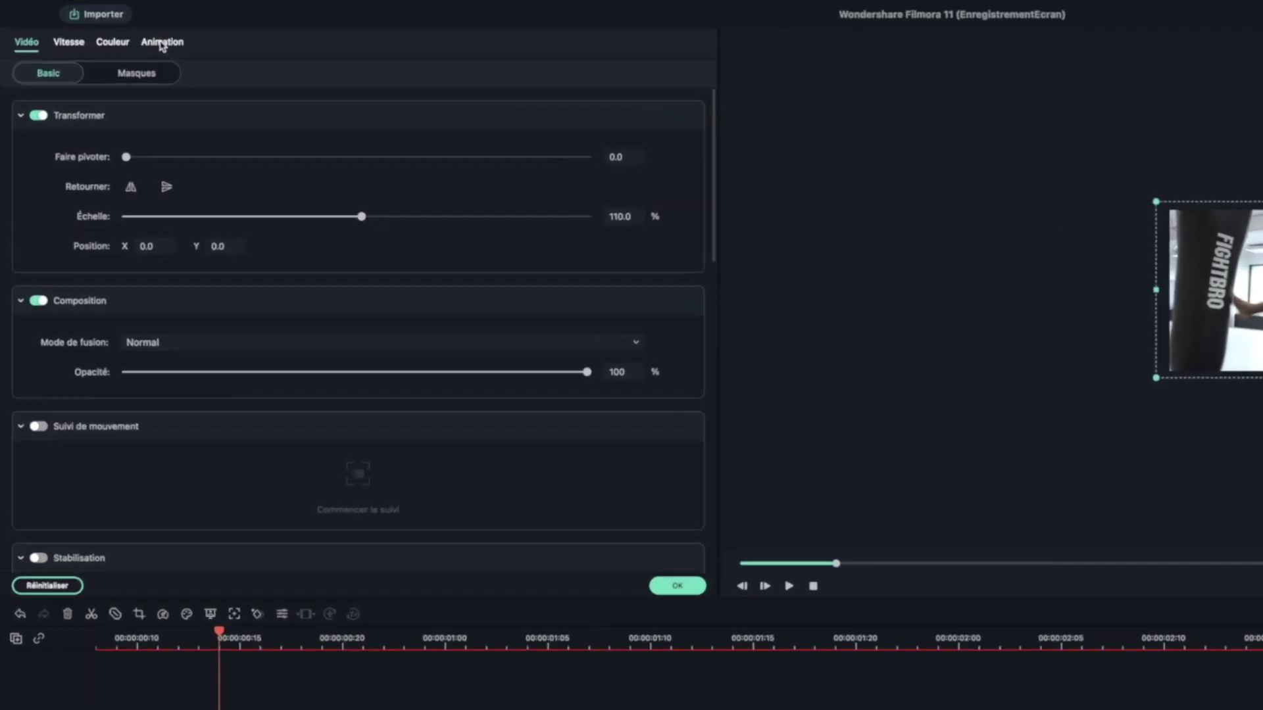
click(209, 58)
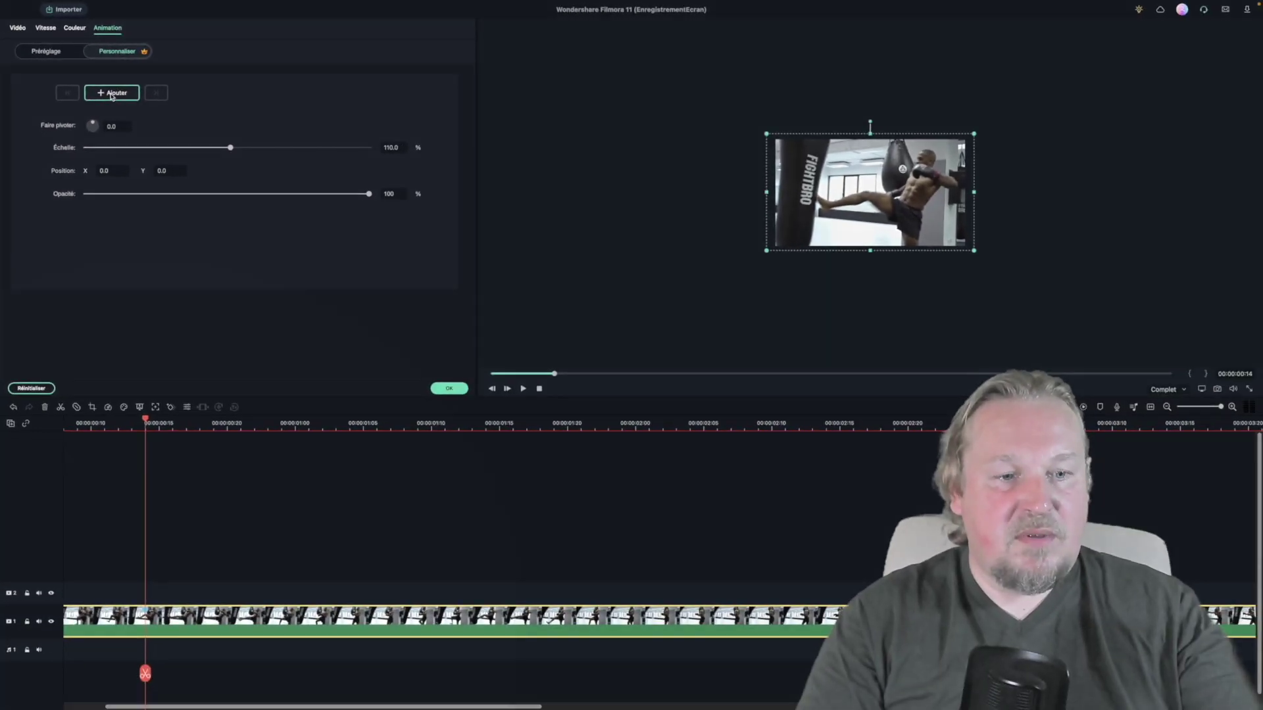
click(111, 93)
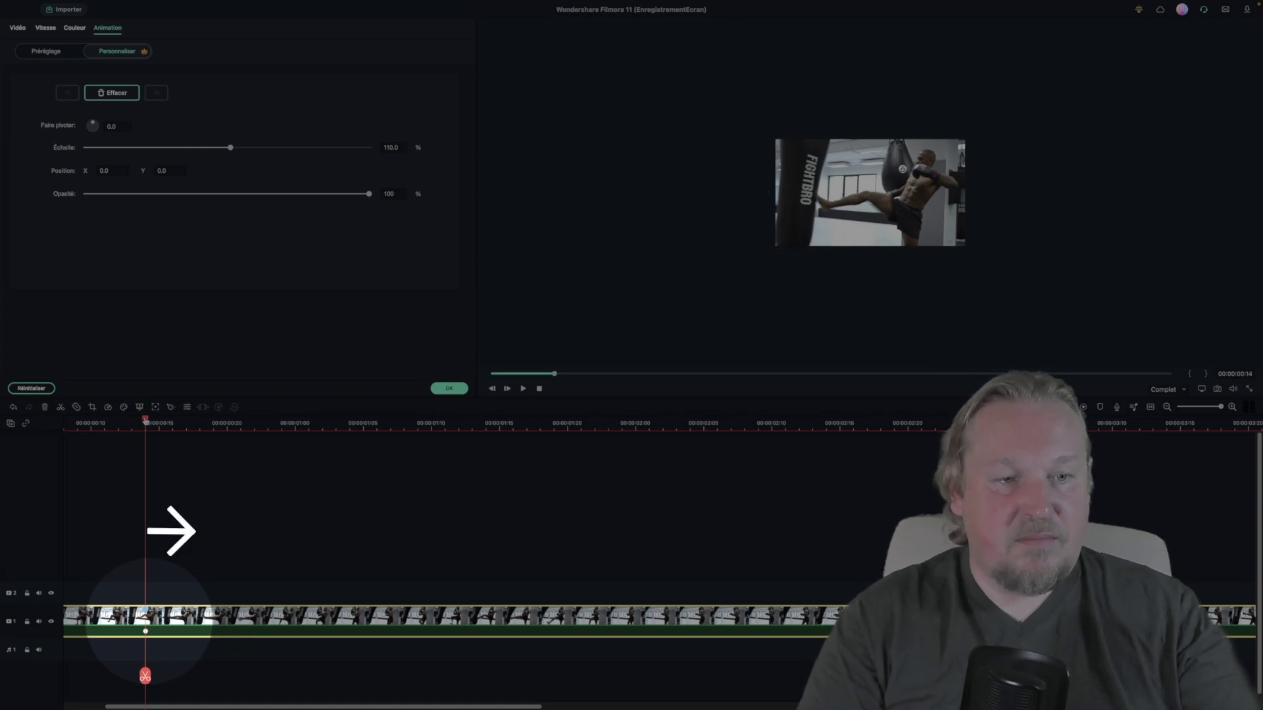
At 00:00:00:15, shift the clip horizontally in the preview to about X 162 as a second keyframe
key(Right)
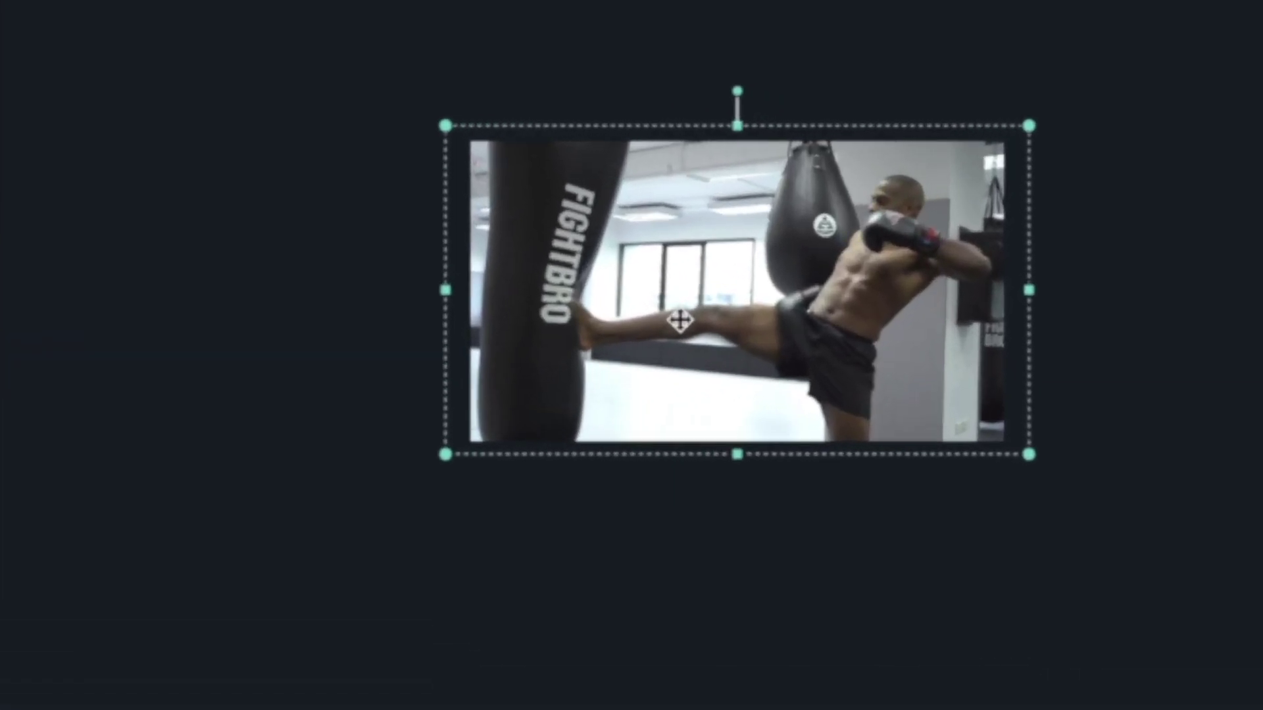
drag(678, 320, 700, 309)
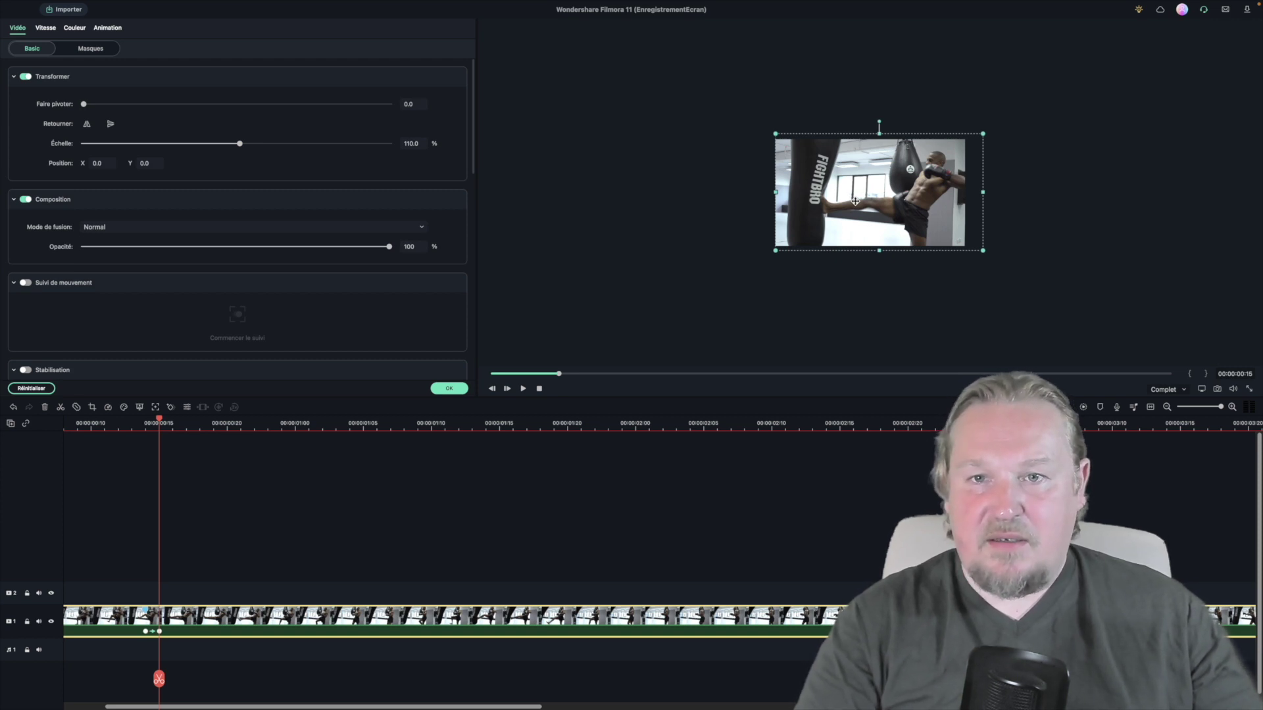
click(160, 632)
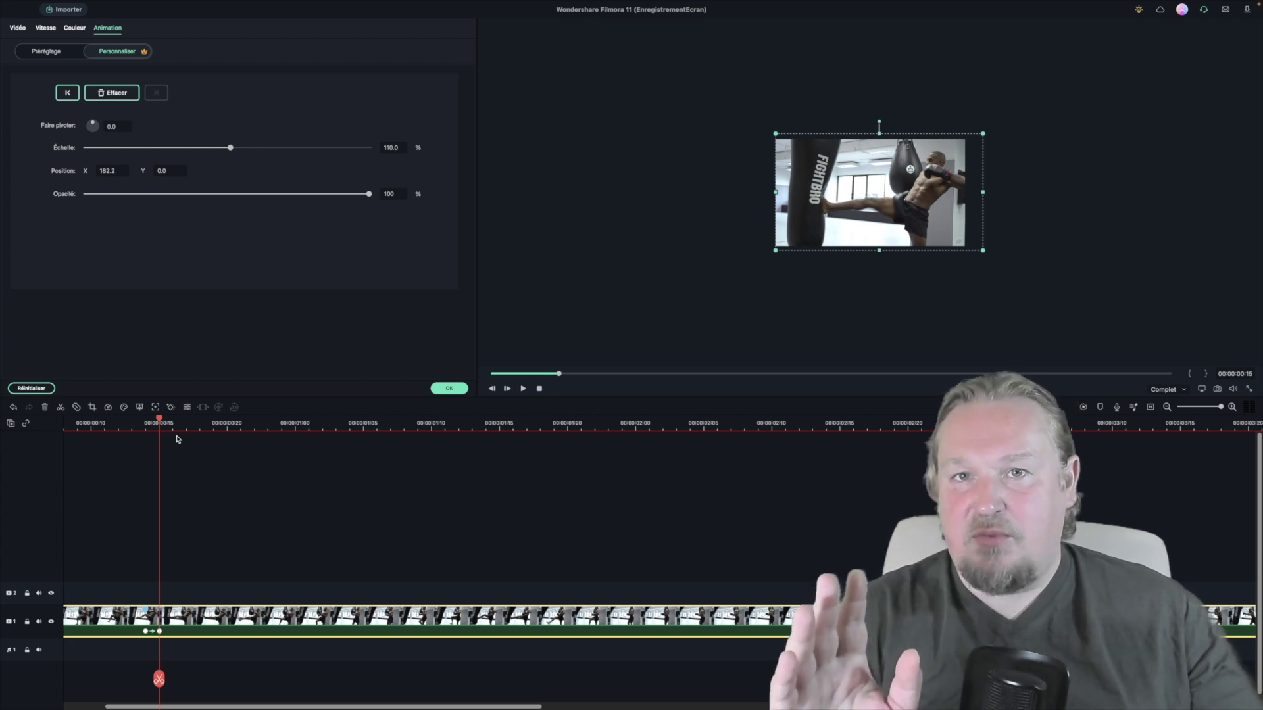
Keyframe the clip's horizontal position at about -80 on frame 00:00:00:16 and about 90 on frame 00:00:00:17
click(171, 425)
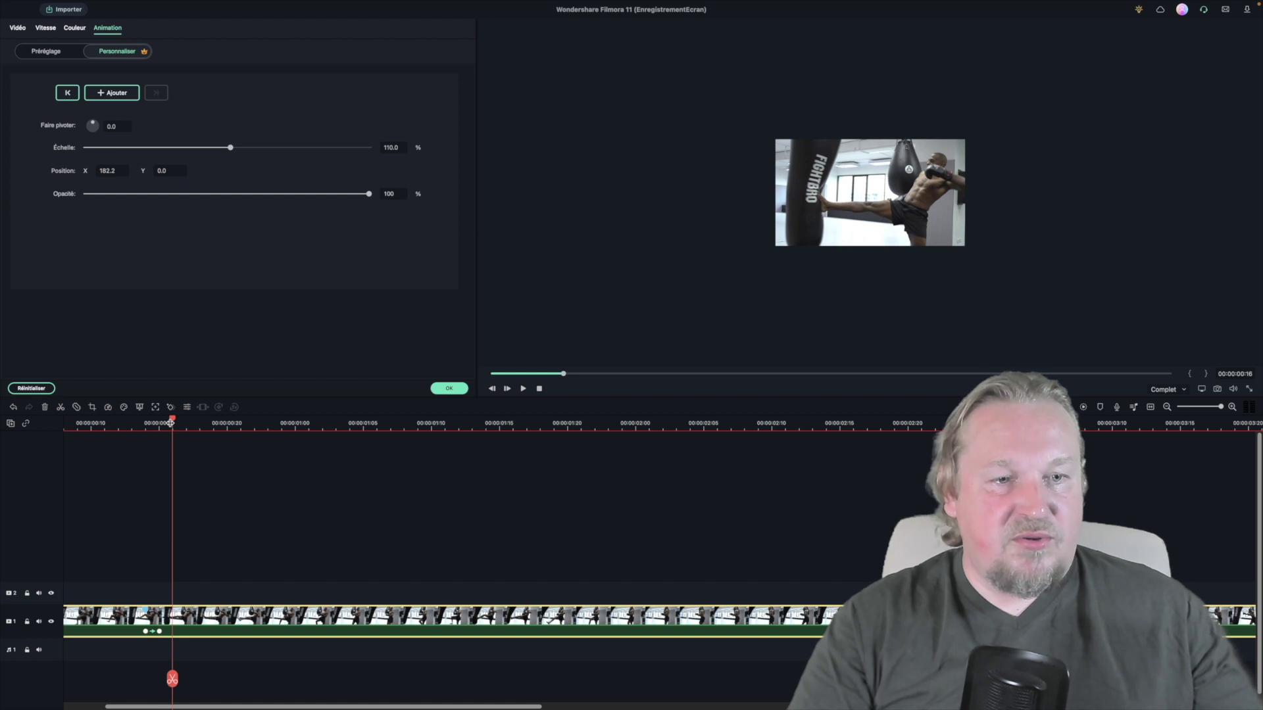
click(315, 628)
drag(919, 206, 910, 206)
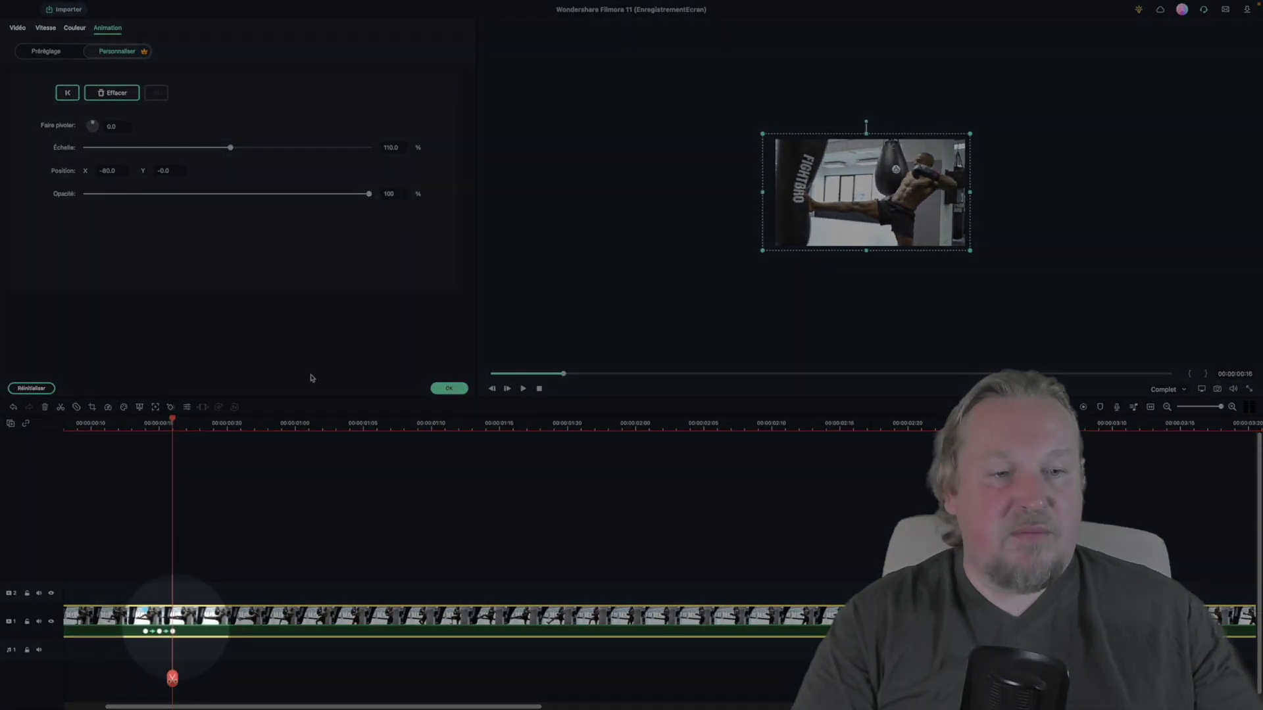
click(184, 420)
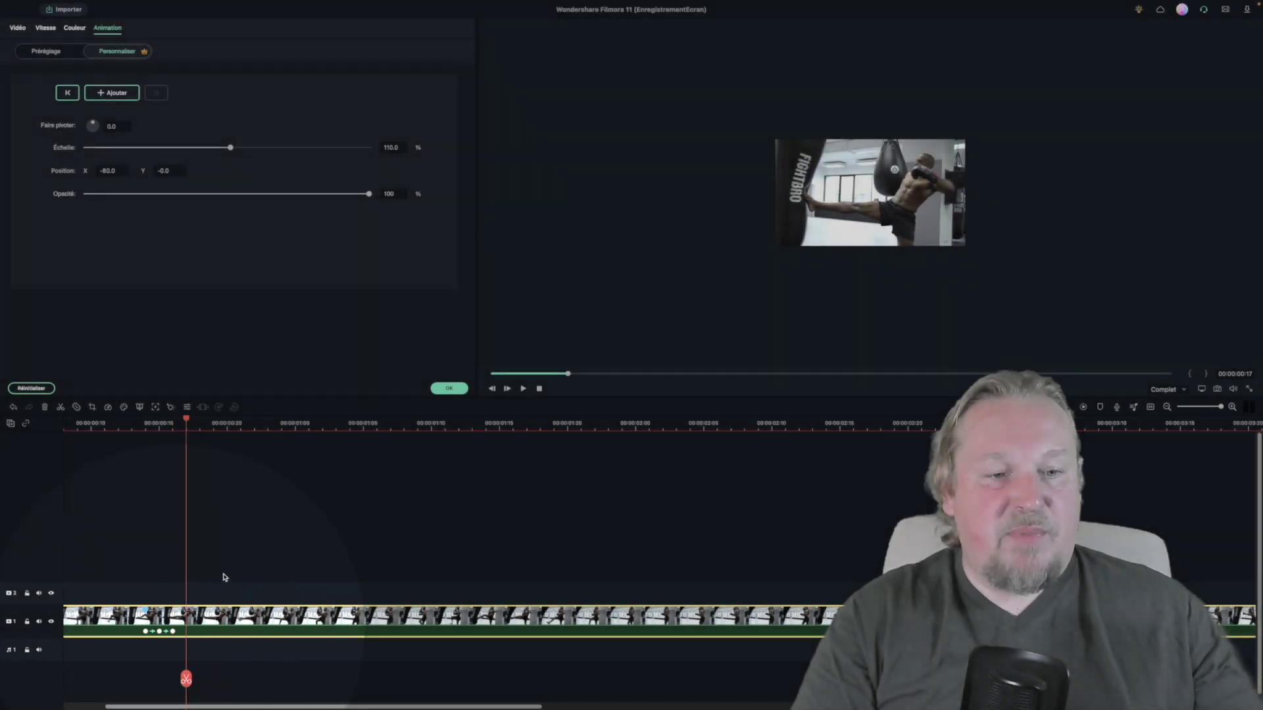
click(199, 617)
drag(838, 189, 853, 186)
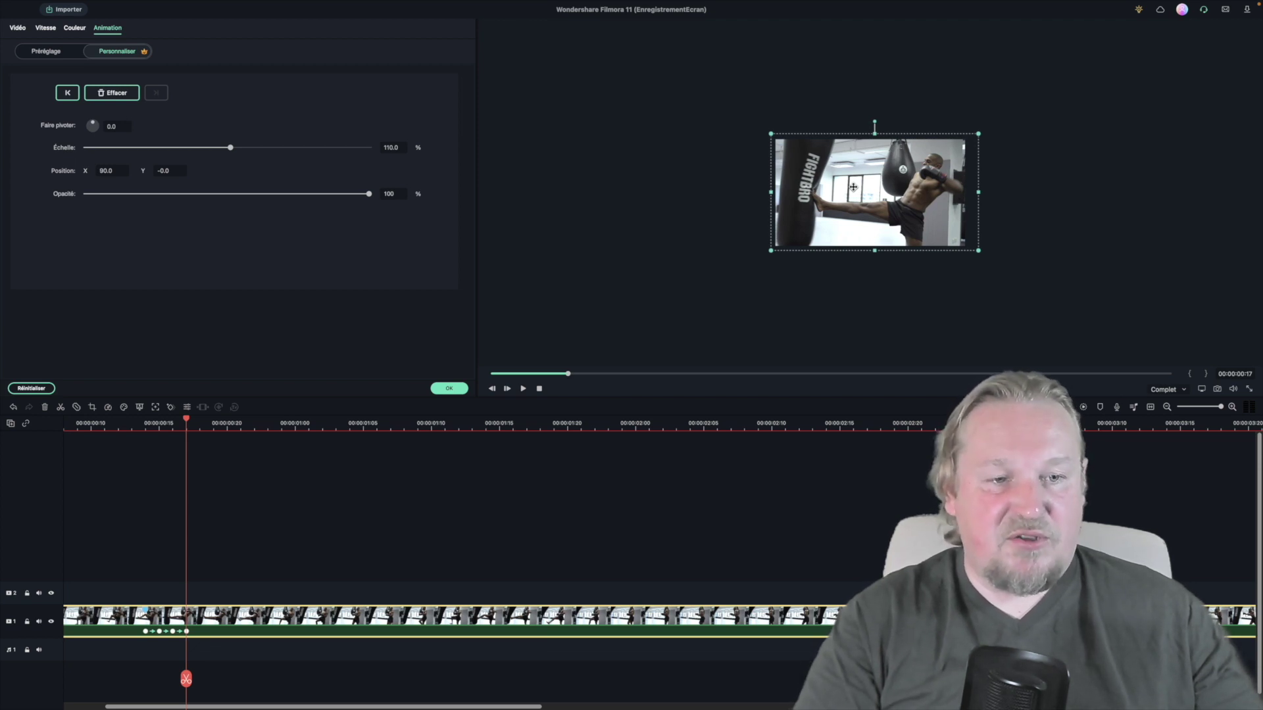
At 00:00:00:18, return the clip's position to X 0 and Y 0 as the final keyframe
click(199, 419)
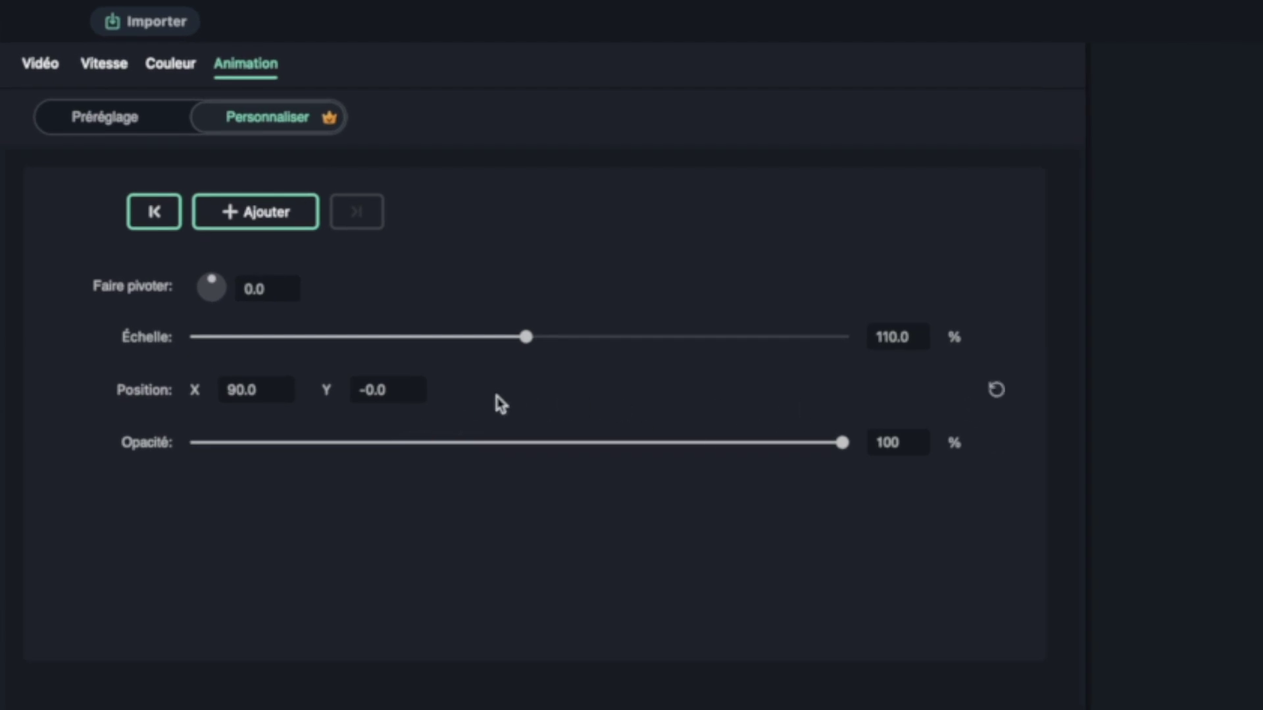
click(274, 392)
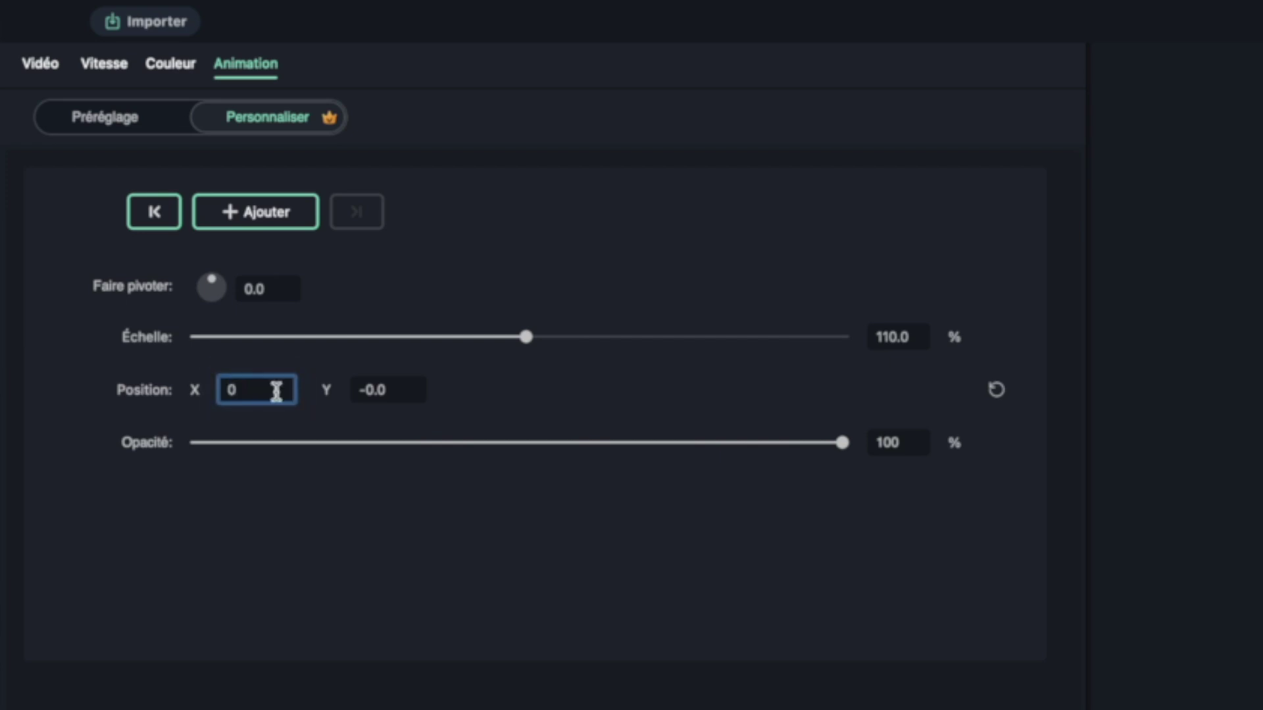
click(998, 393)
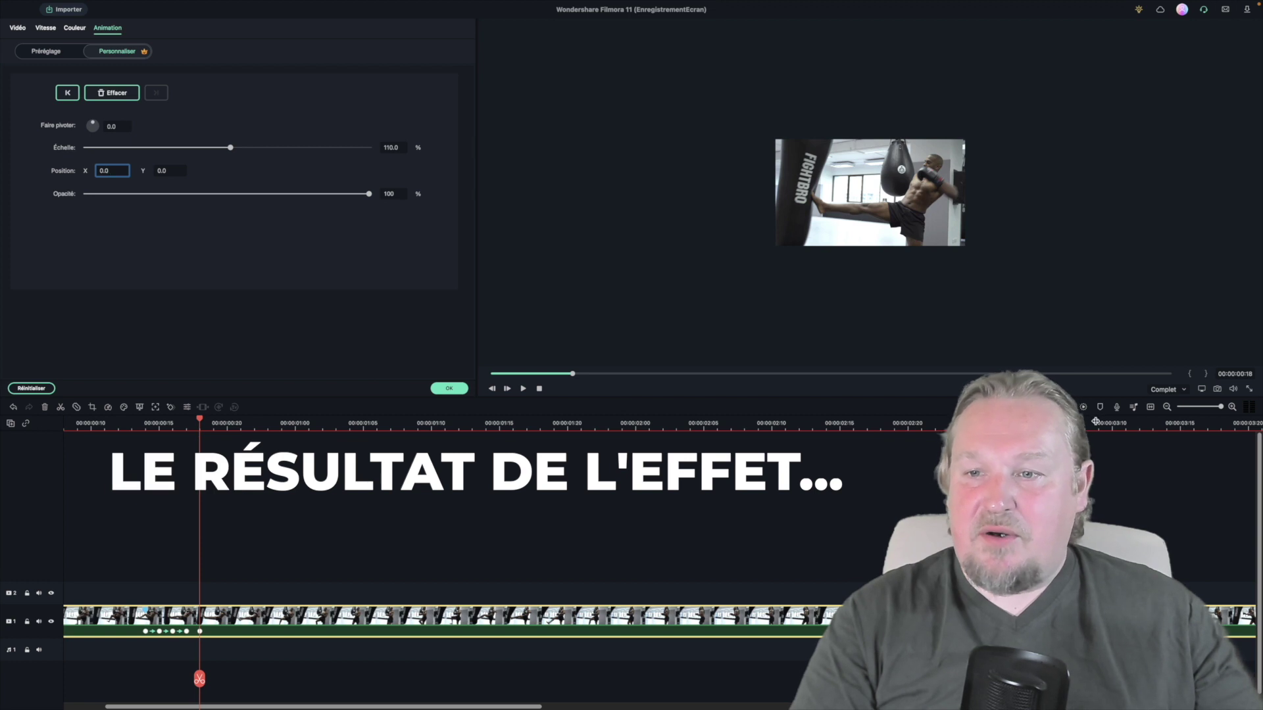
Set the preview's zoom level back to Cadrer and play back the shake effect on the kick
click(1201, 391)
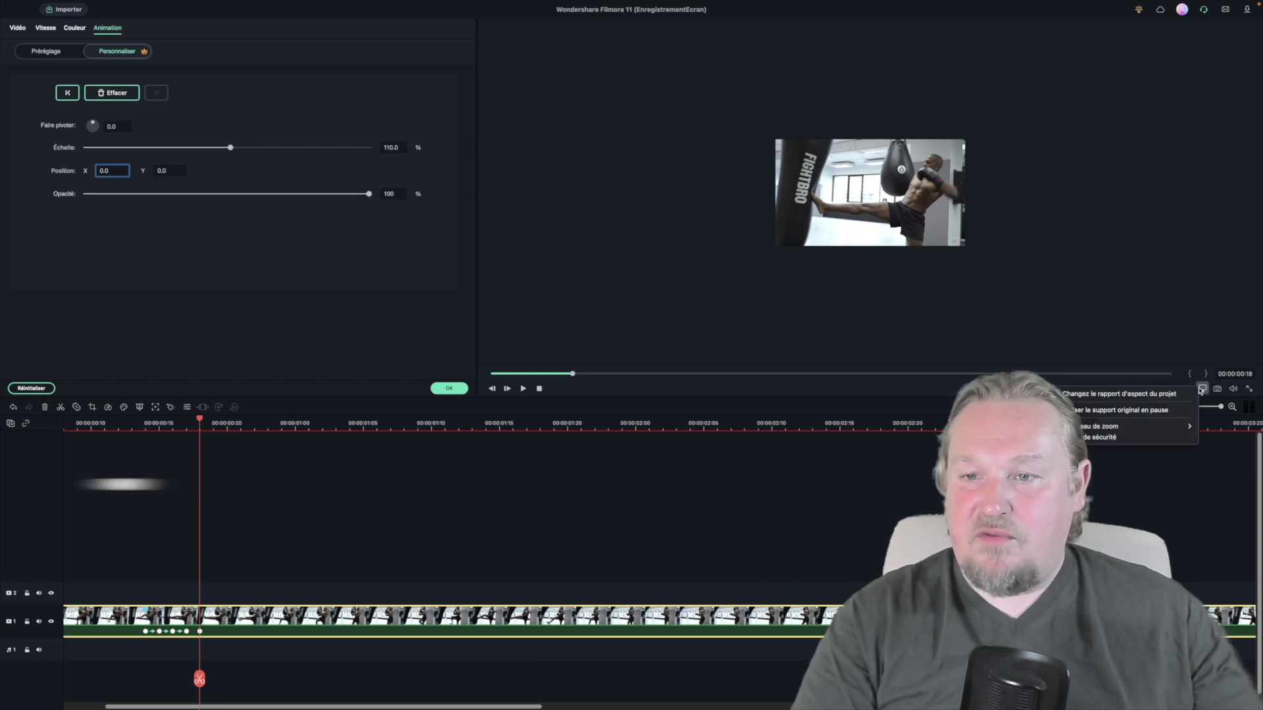
click(1216, 429)
key(space)
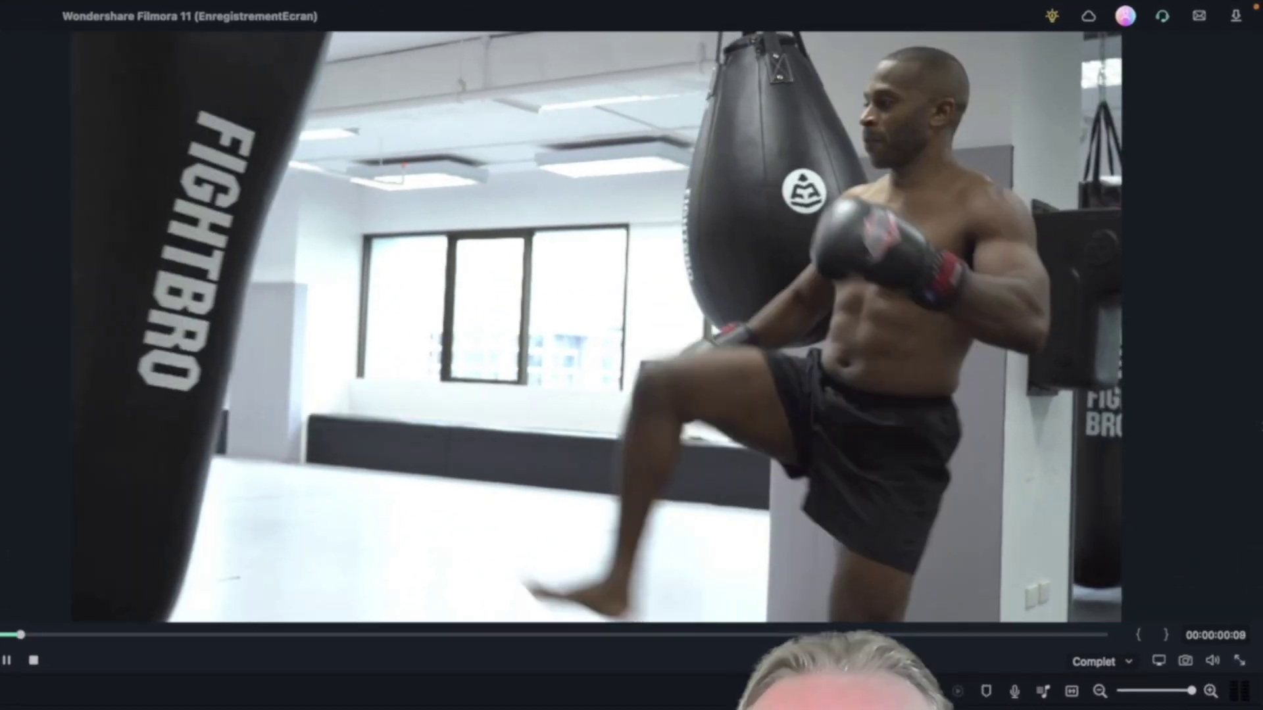
key(space)
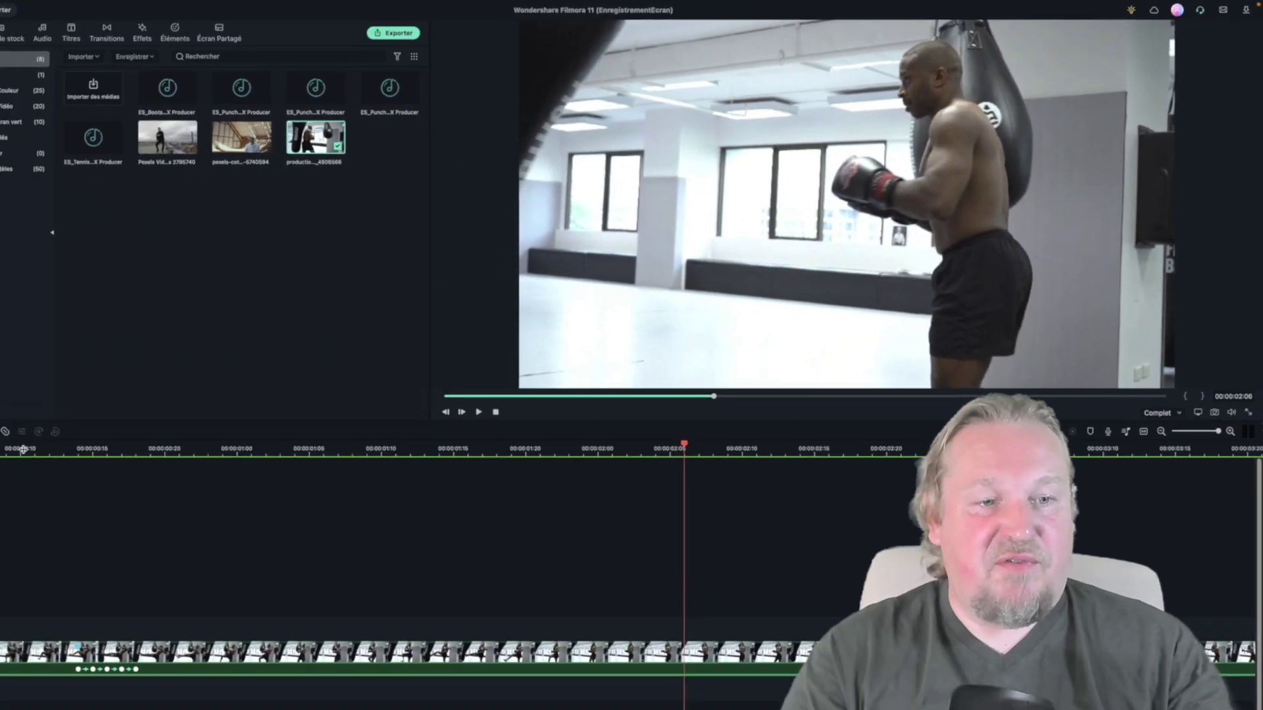
click(23, 449)
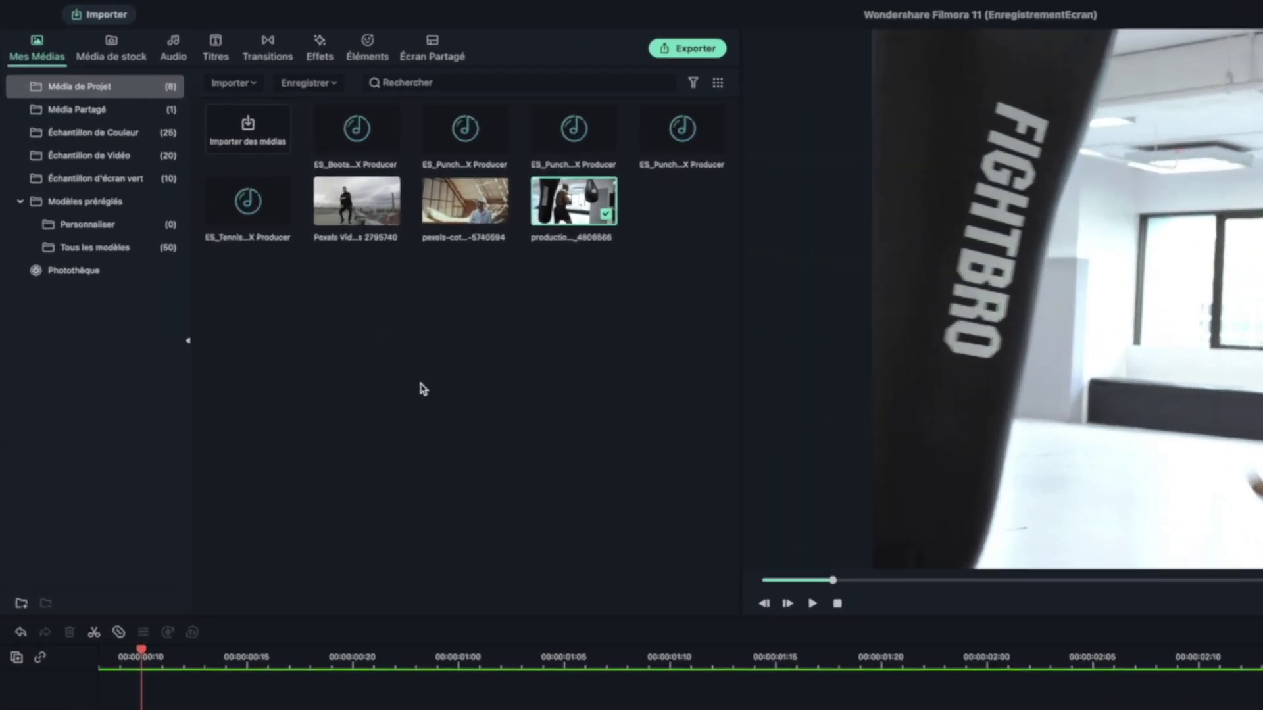
Preview the punch sounds, place ES_Punch Boxing 4 under the kick from 00:00:00:14 on audio track 1 and shorten it to about 00:00:00:20
click(299, 82)
click(853, 195)
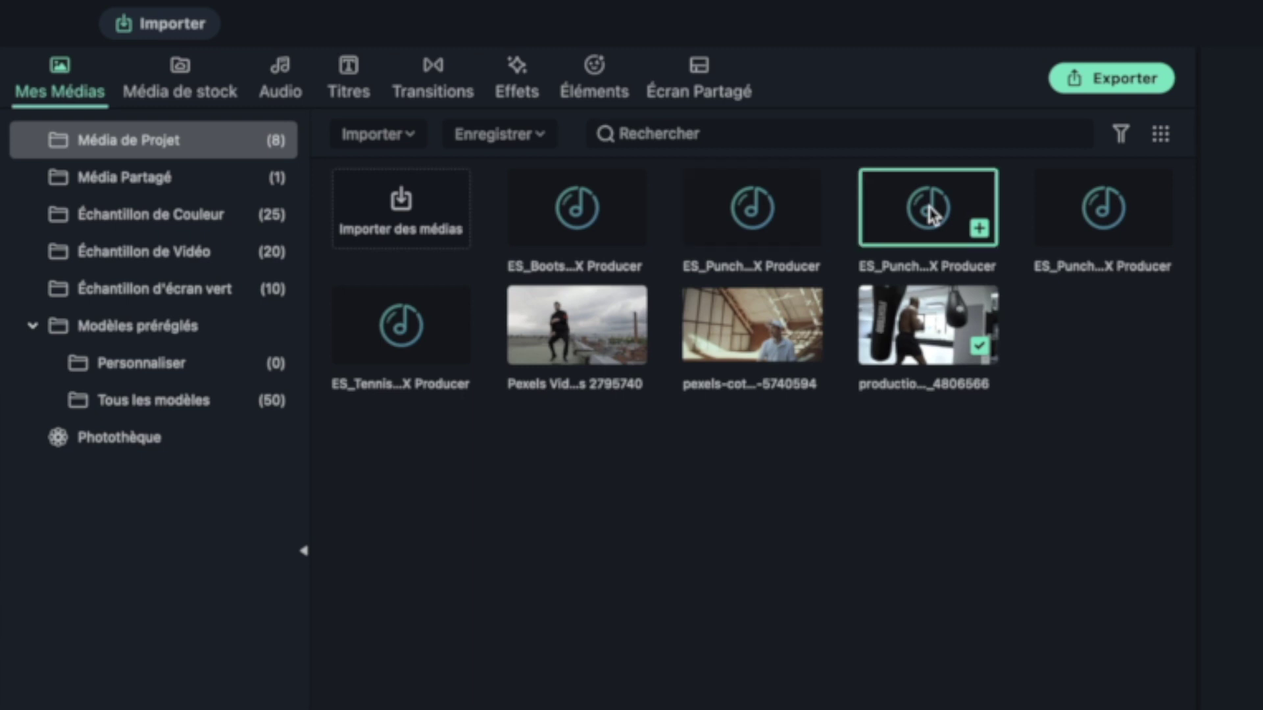
click(1071, 210)
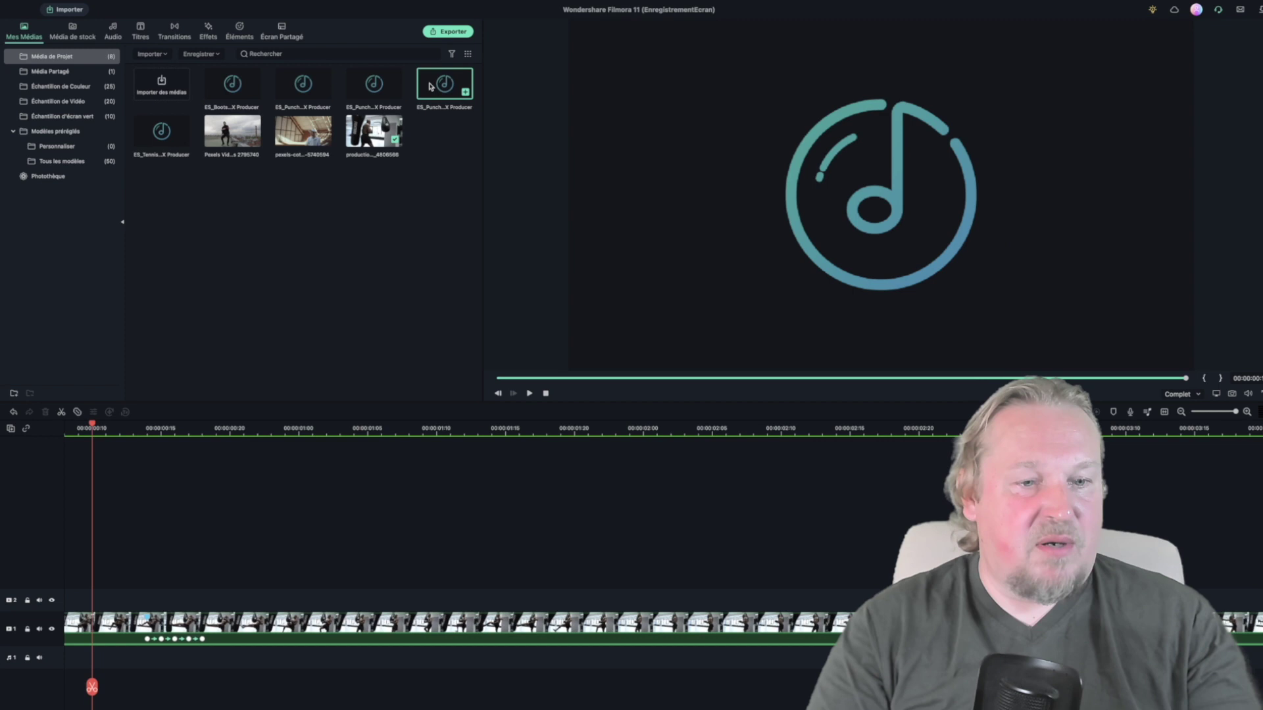
drag(431, 86, 151, 660)
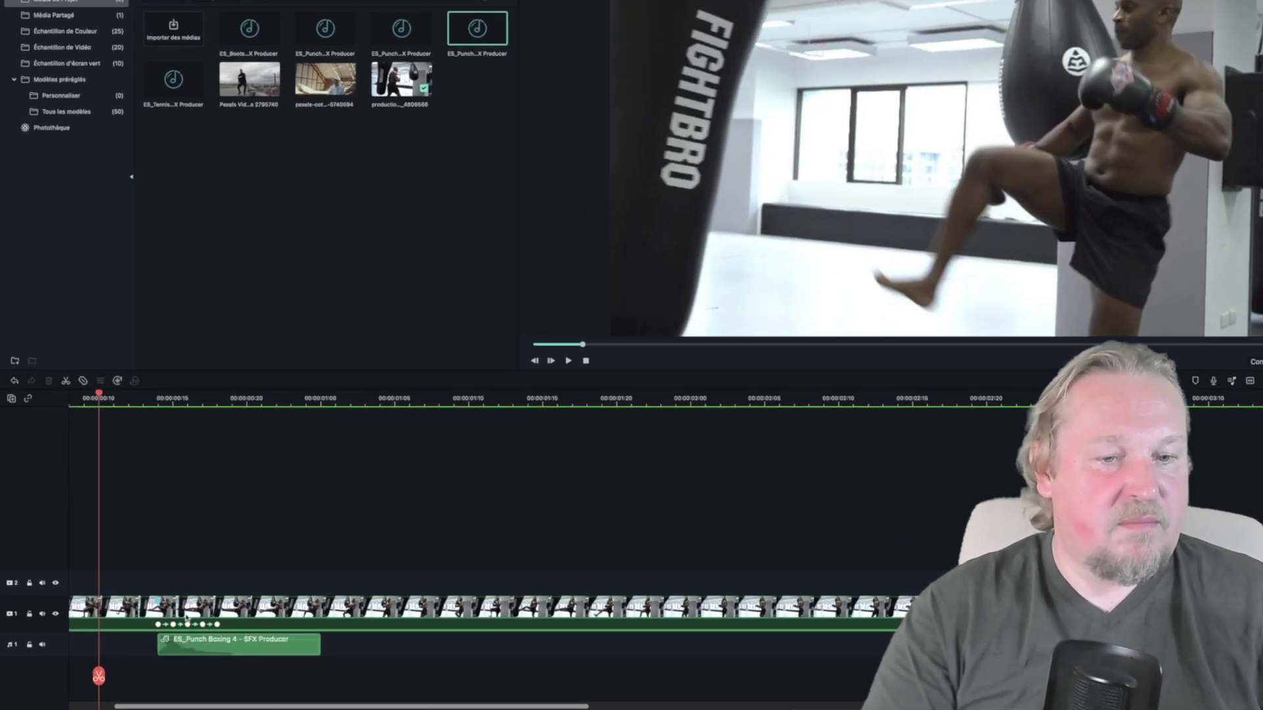
drag(766, 554, 591, 546)
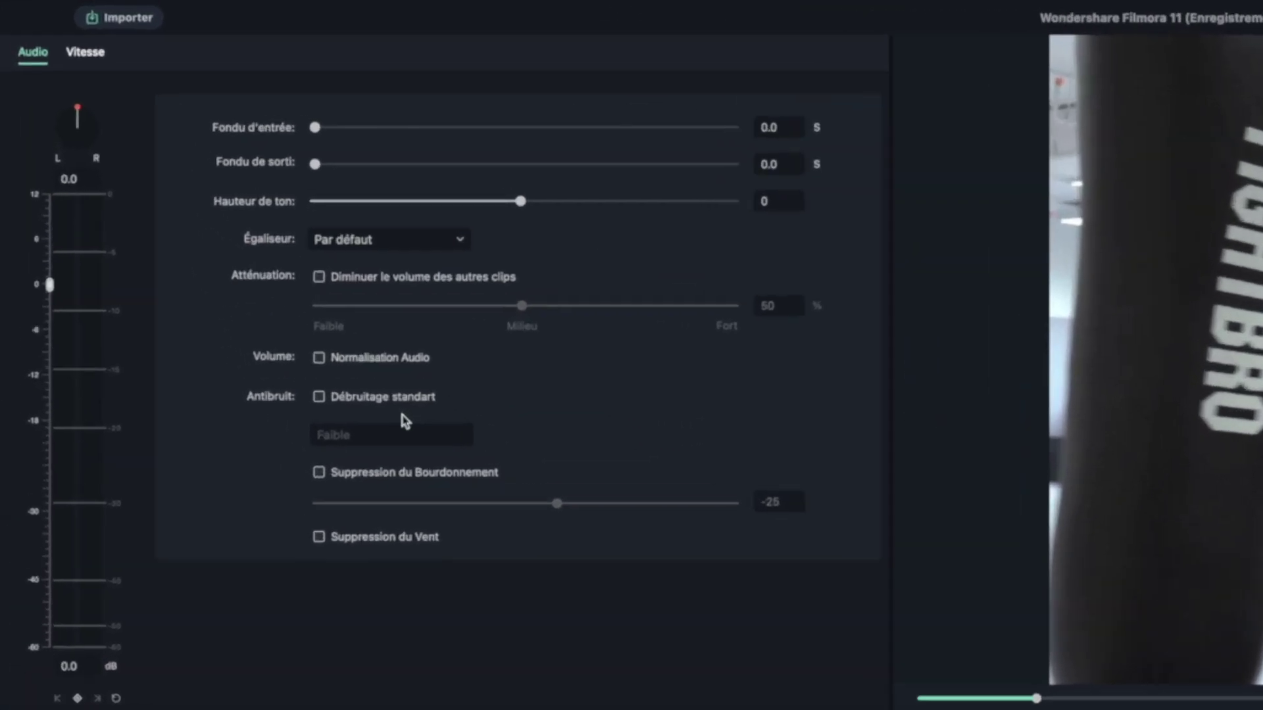
Raise the punch sound's pitch (Hauteur de ton) to 12 and listen to it from just before the kick
click(777, 243)
drag(778, 242, 919, 241)
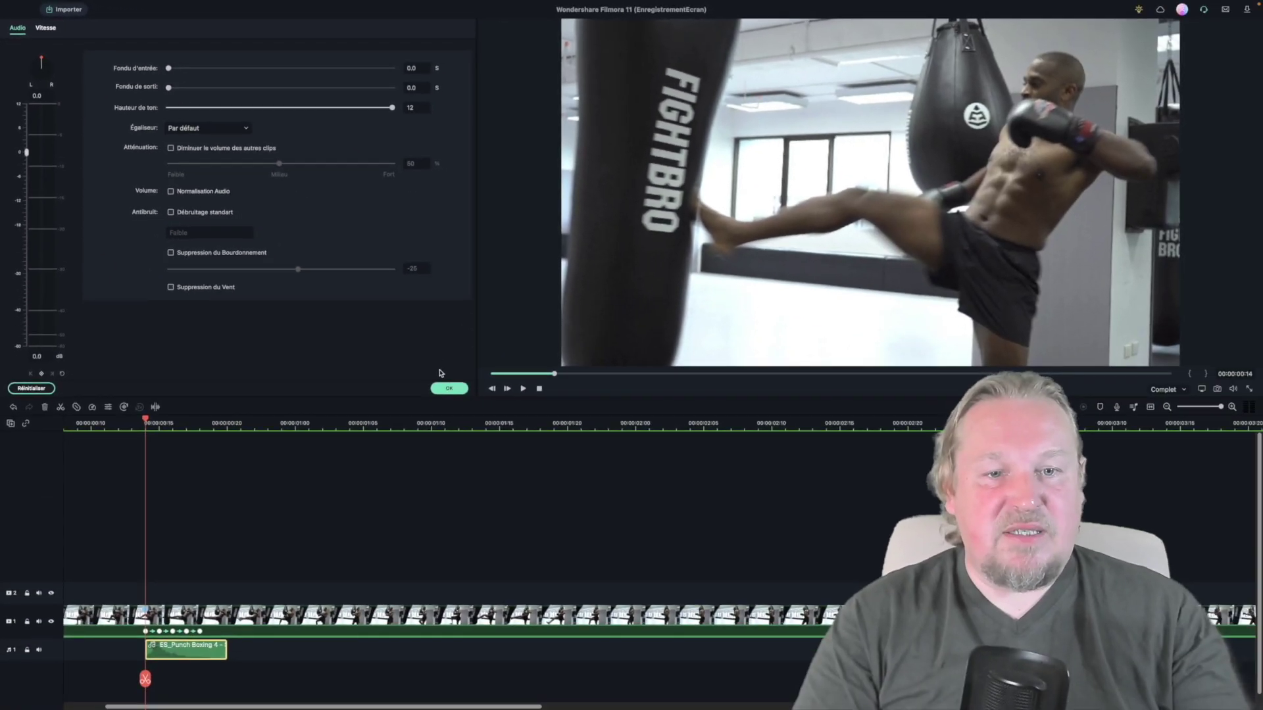
click(108, 419)
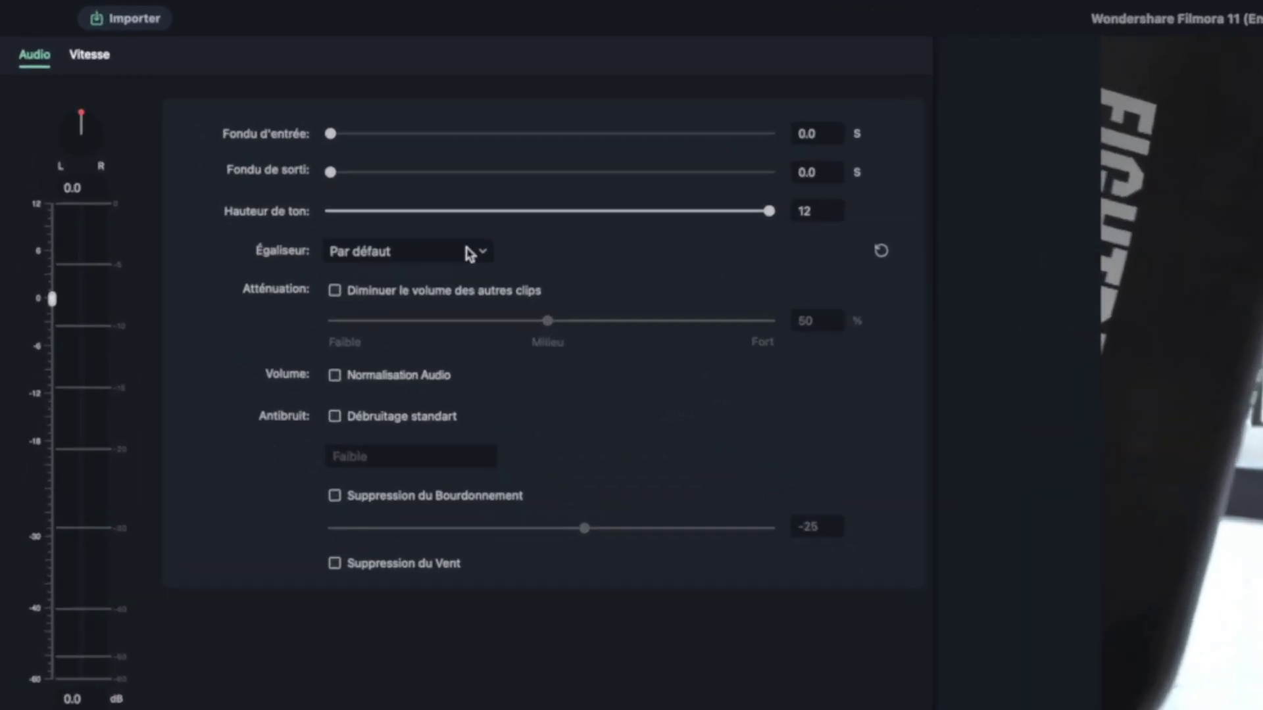
Try a custom equalizer on the punch sound, boosting 2K to 16K and lowering 63 Hz to -10.7, and play it back
click(239, 129)
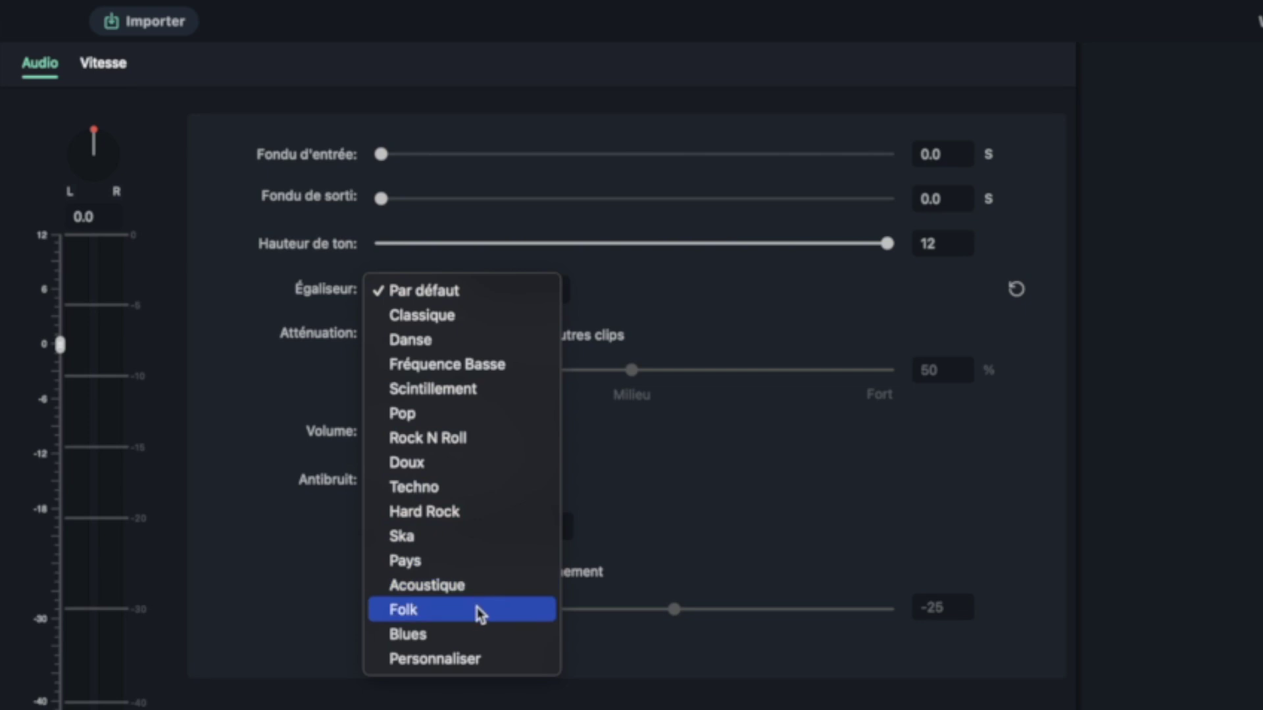
click(461, 661)
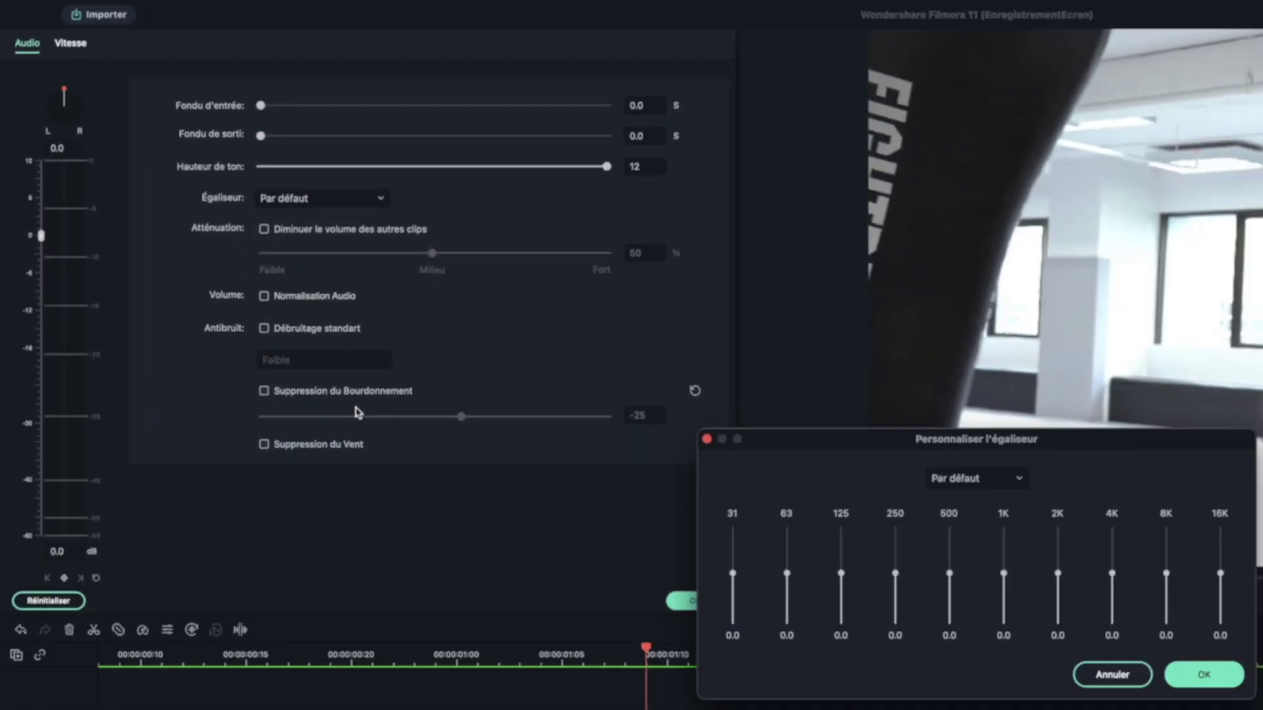
drag(788, 370, 720, 377)
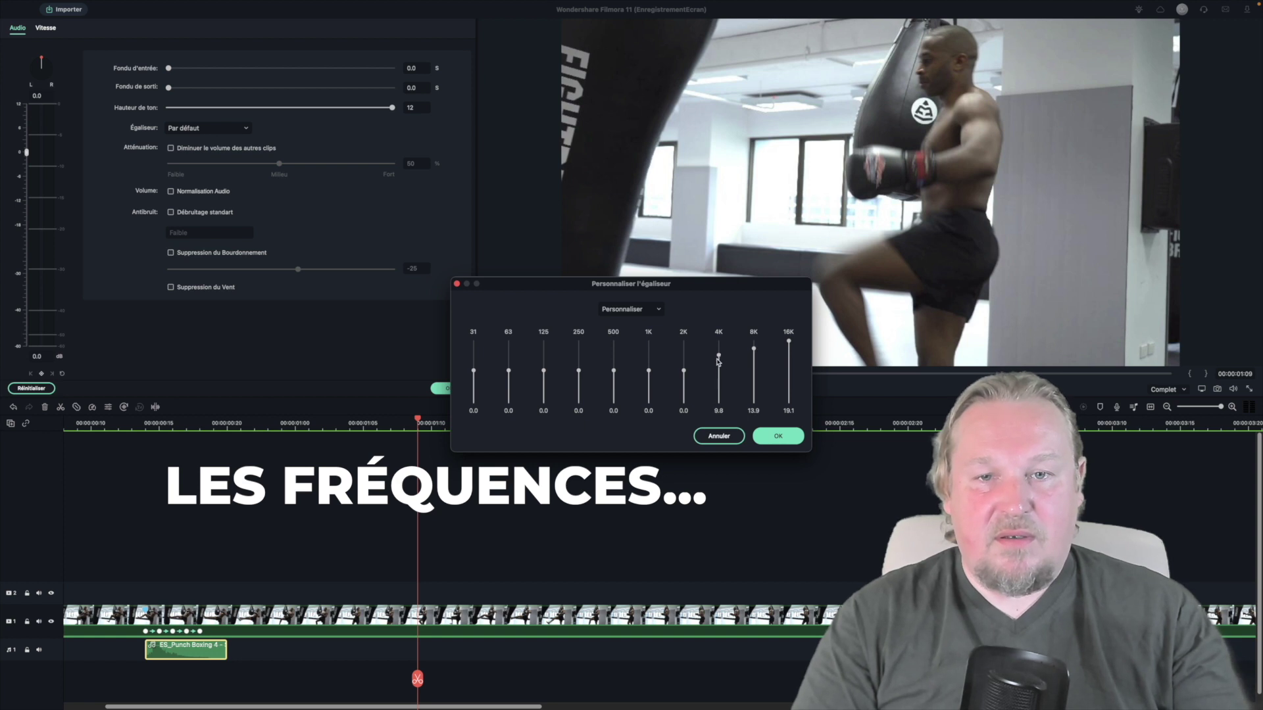
drag(508, 371, 507, 390)
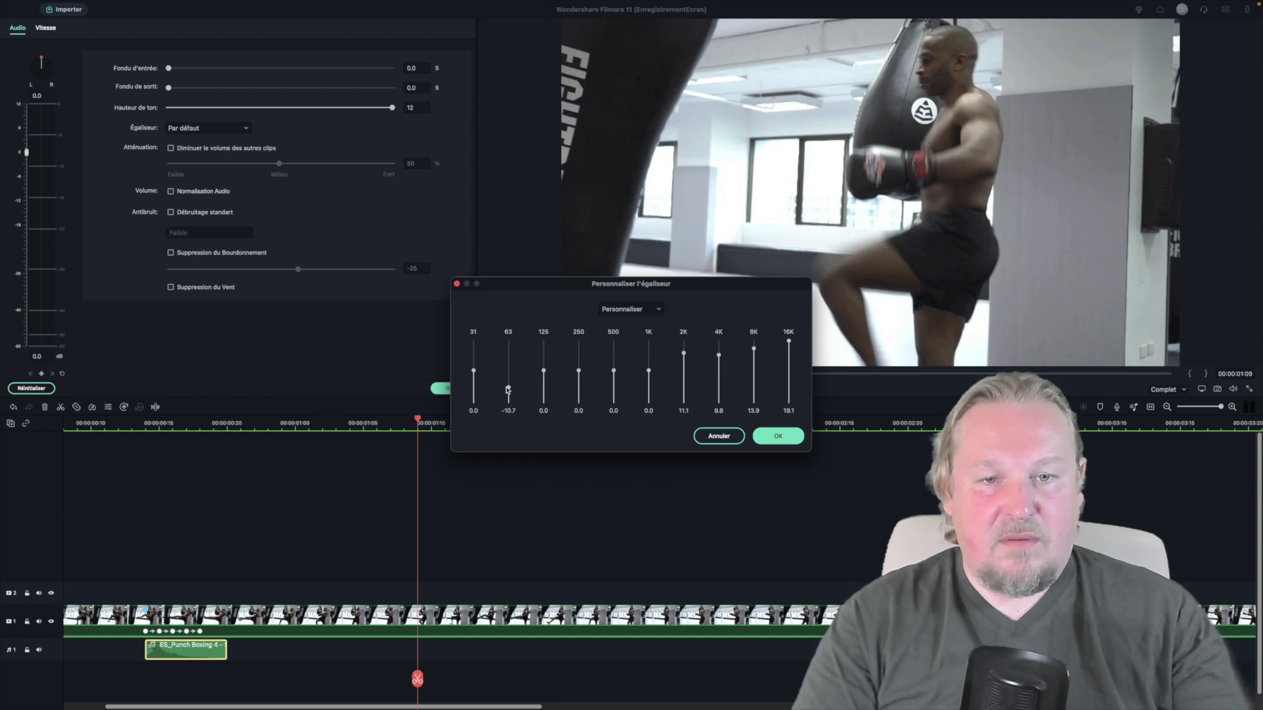
click(798, 439)
click(132, 428)
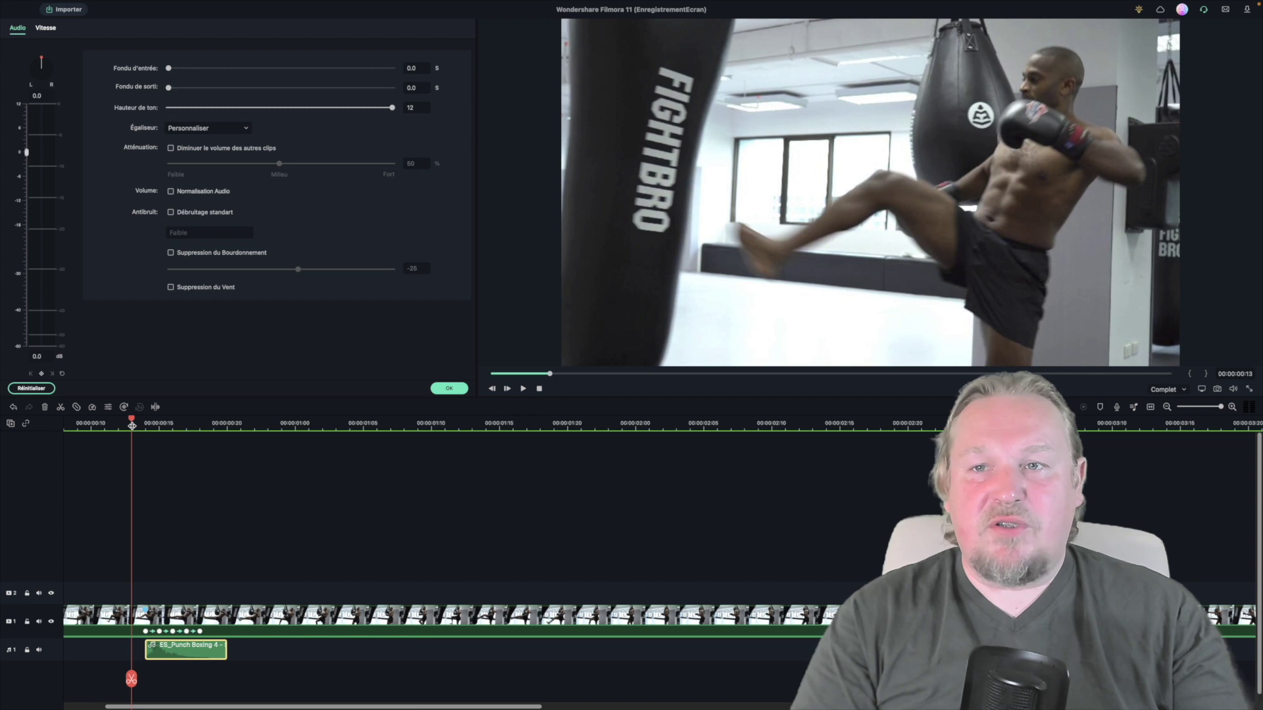
key(space)
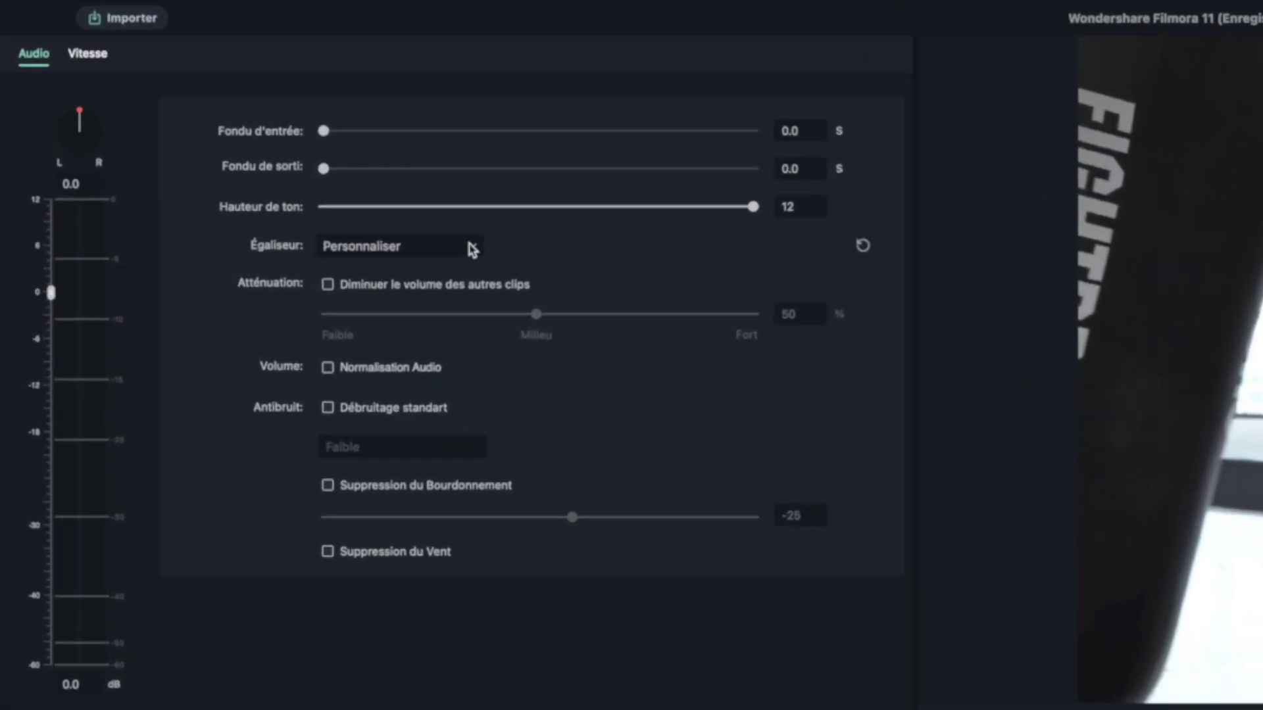
Set the punch sound's equalizer to the Hard Rock preset, play it back and apply the audio settings
click(329, 171)
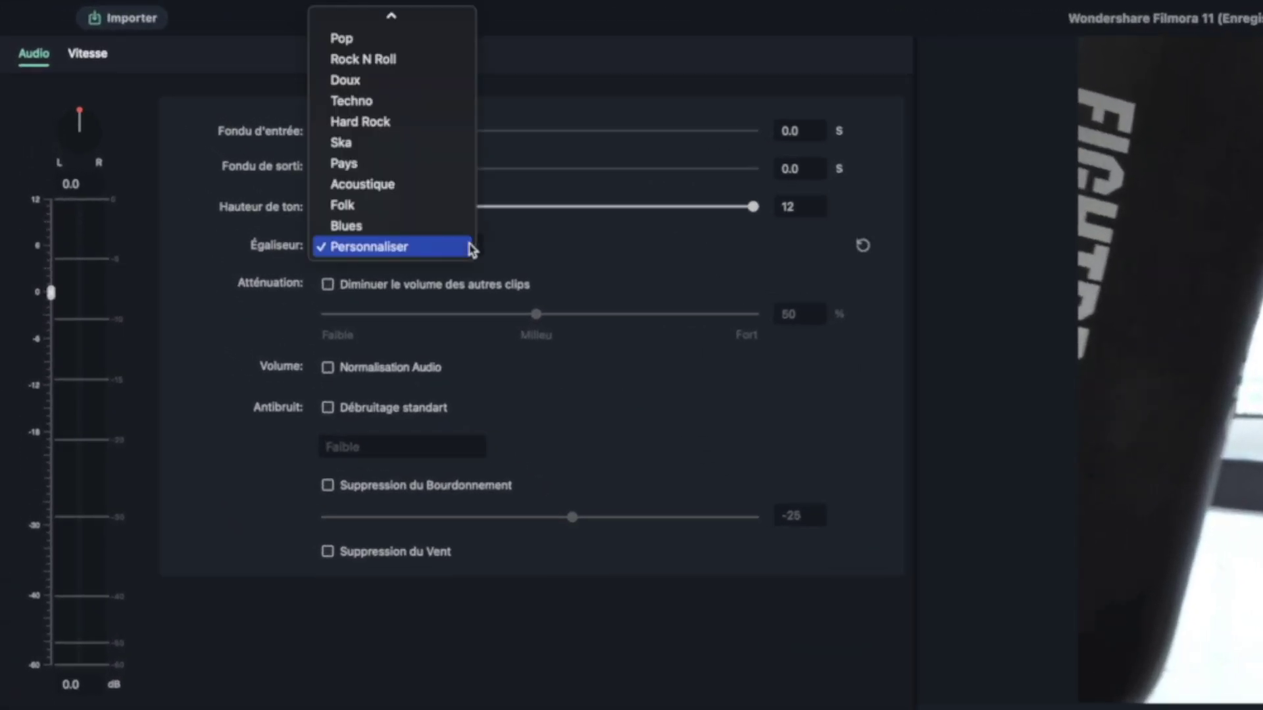
click(367, 124)
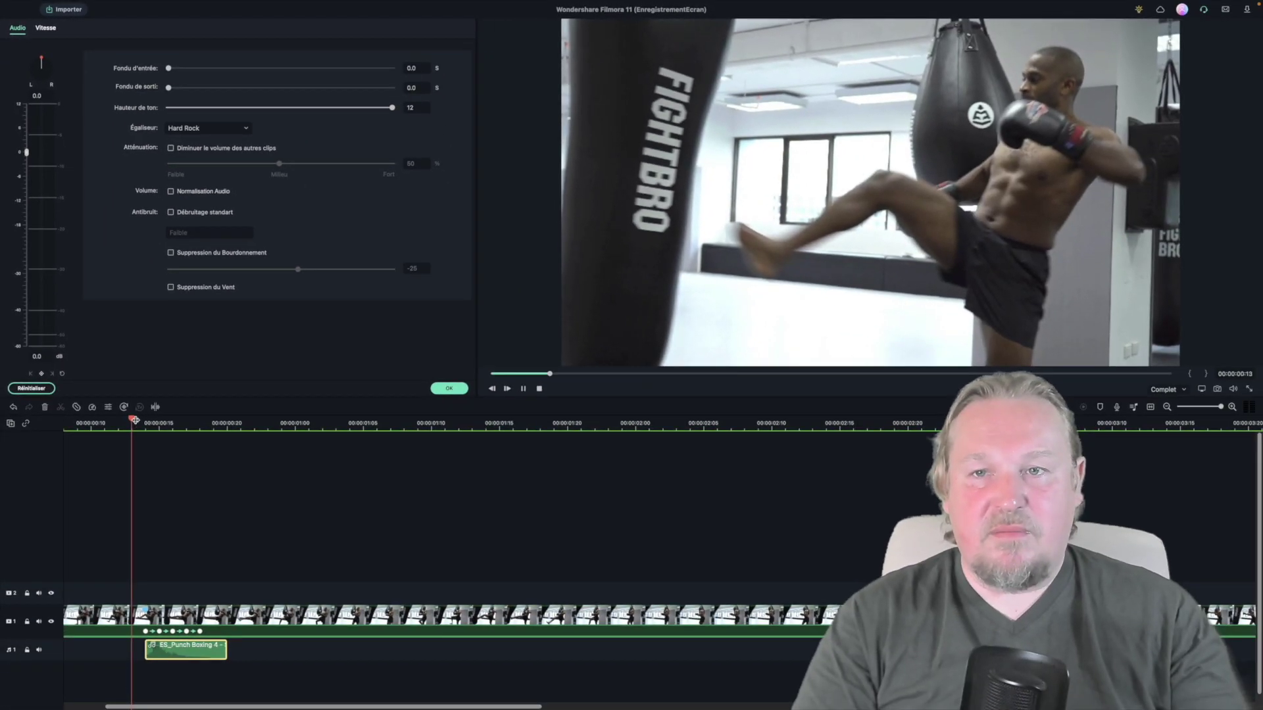
key(space)
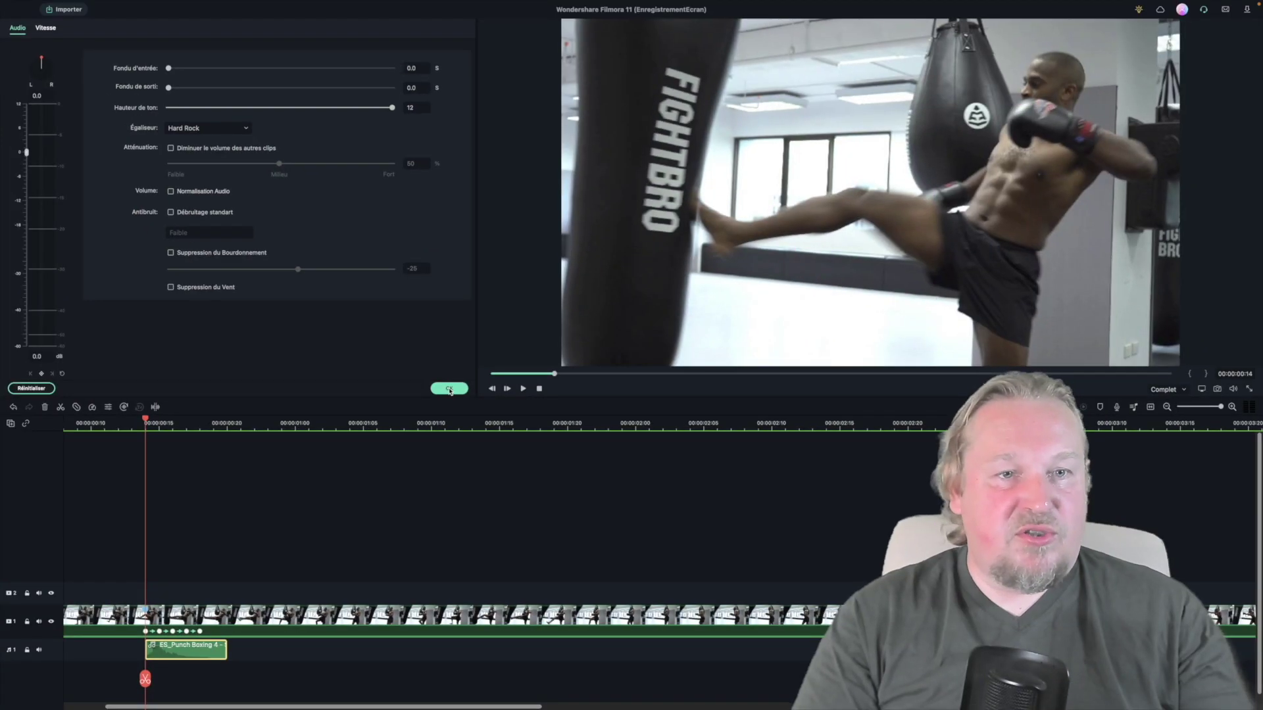
click(449, 388)
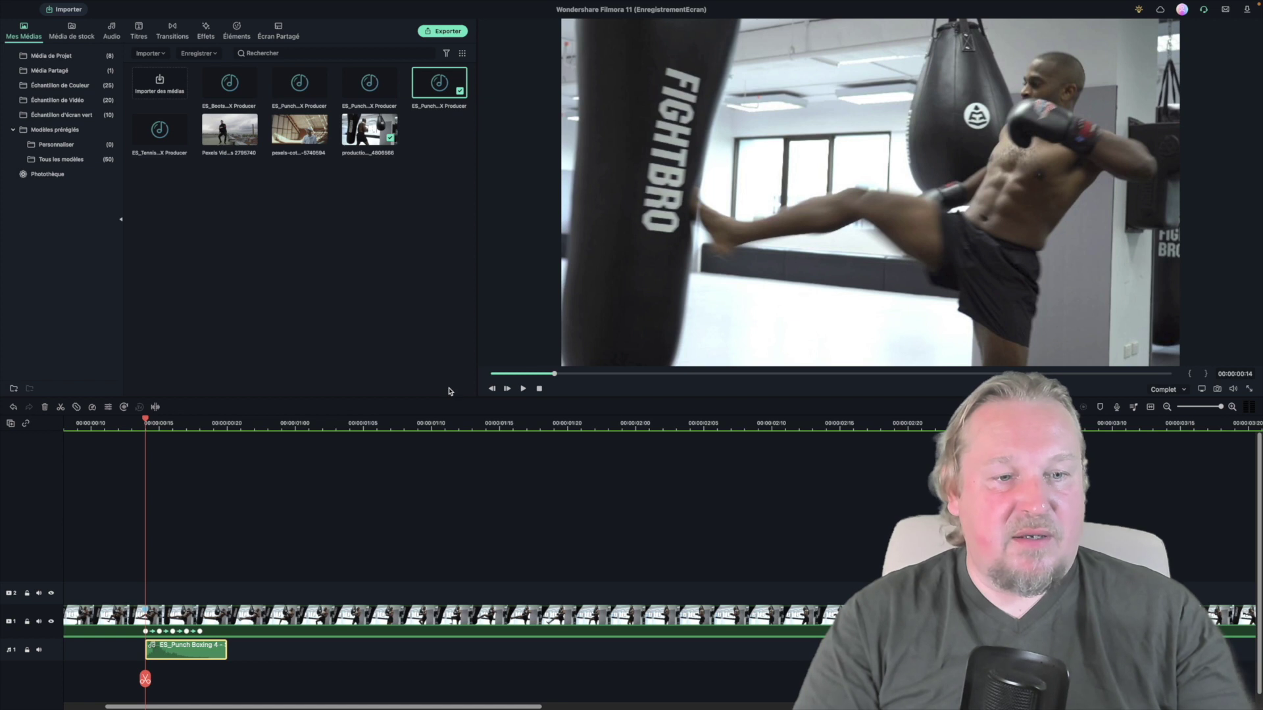
Add the Inclinaison linéaire effect on video track 2 at 00:00:00:14, split it at 00:00:00:18 and delete the remainder
click(203, 31)
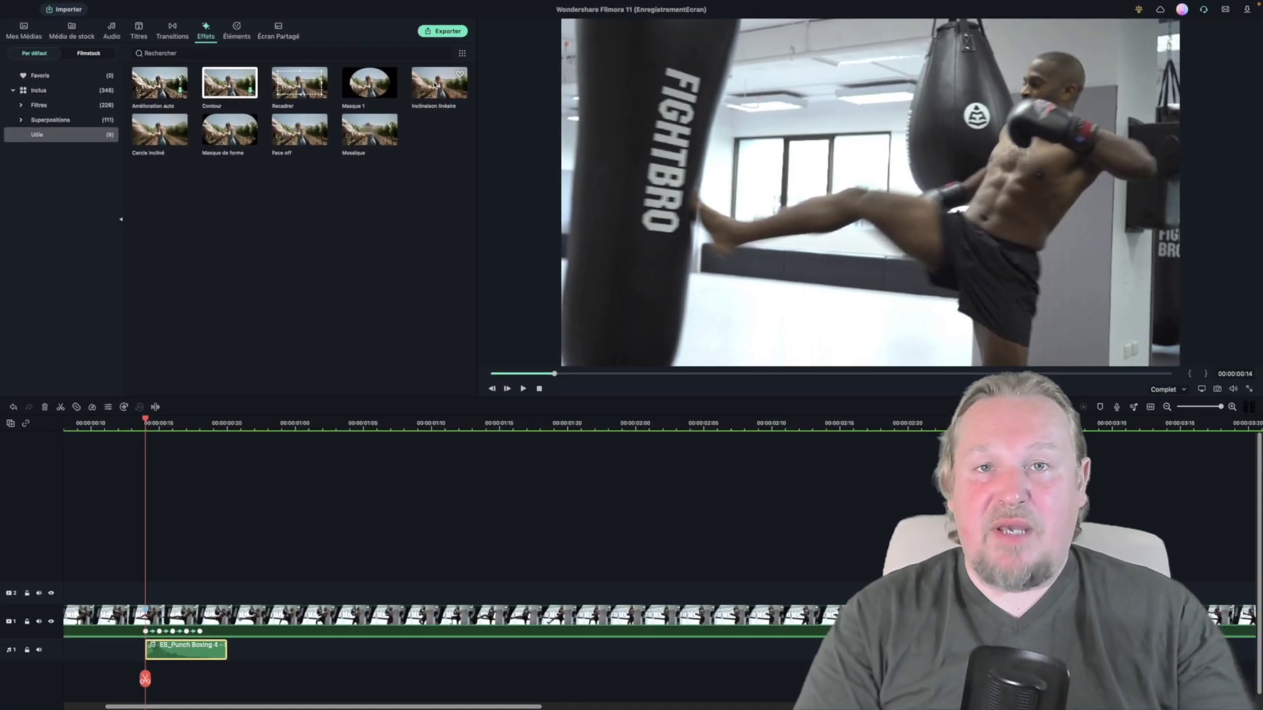
drag(435, 84, 155, 592)
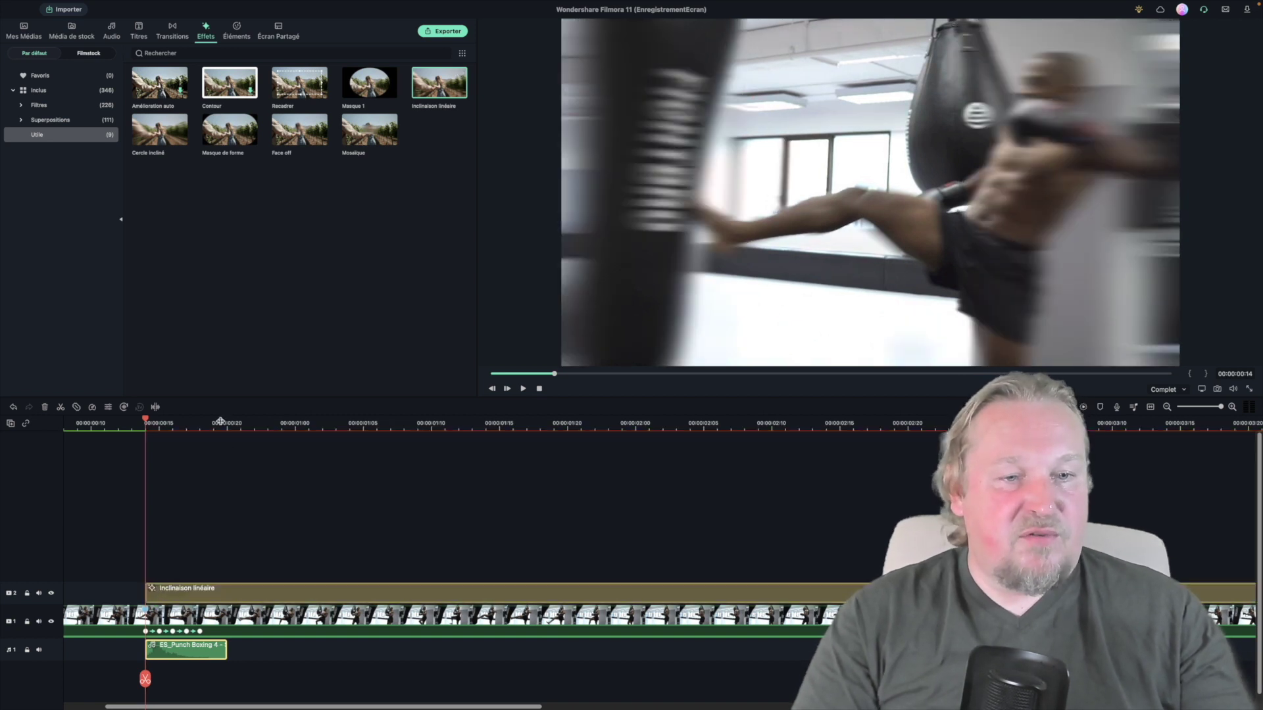
key(Right)
key(Right)
key(Right)
key(Right)
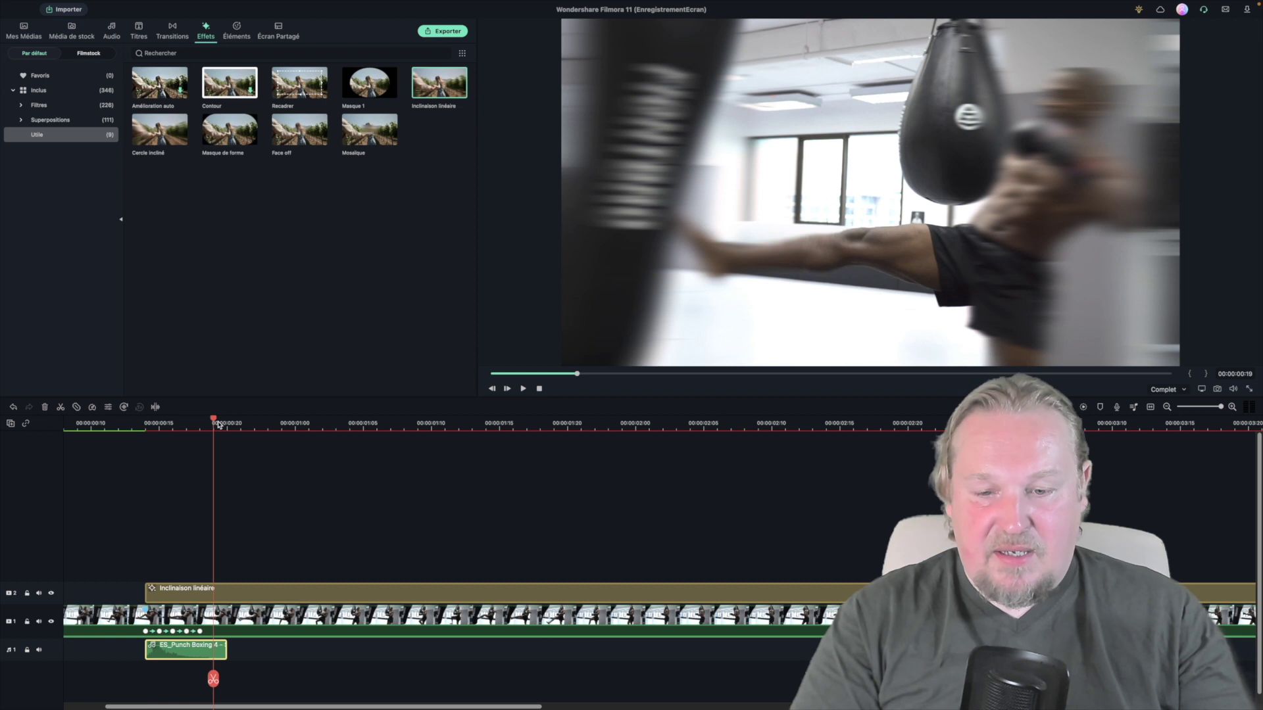
click(240, 552)
click(225, 591)
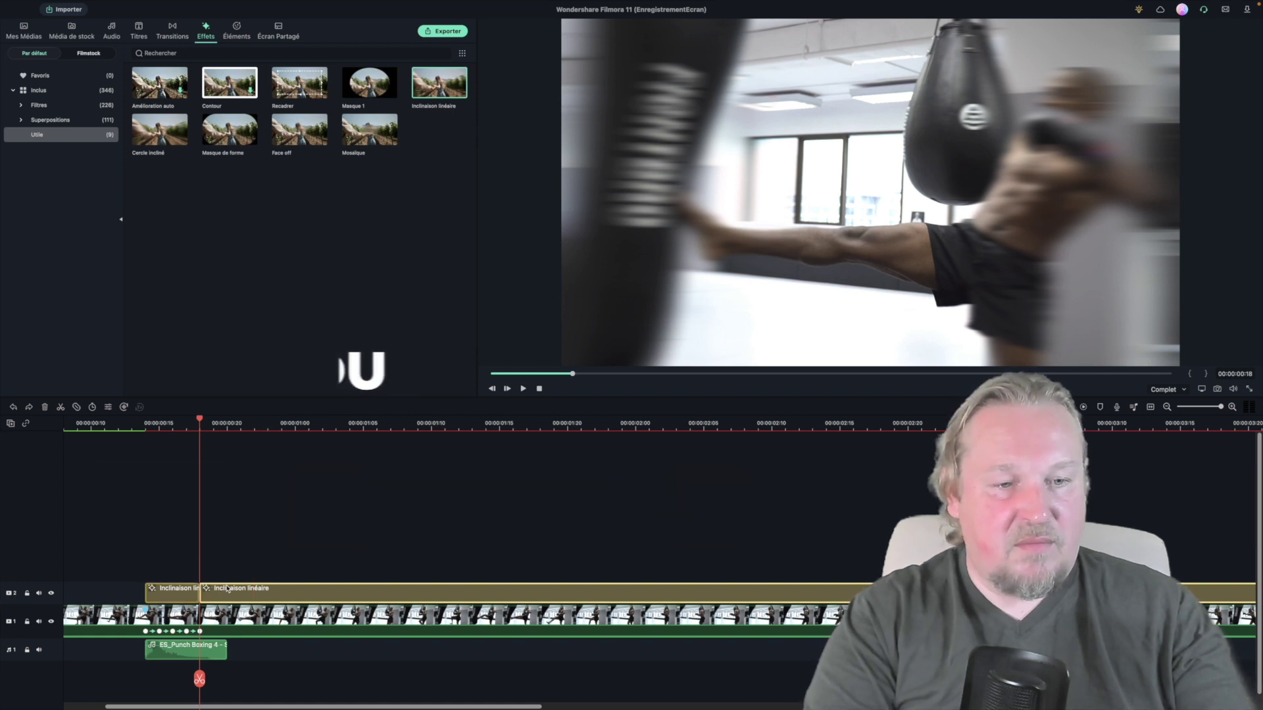
key(super+b)
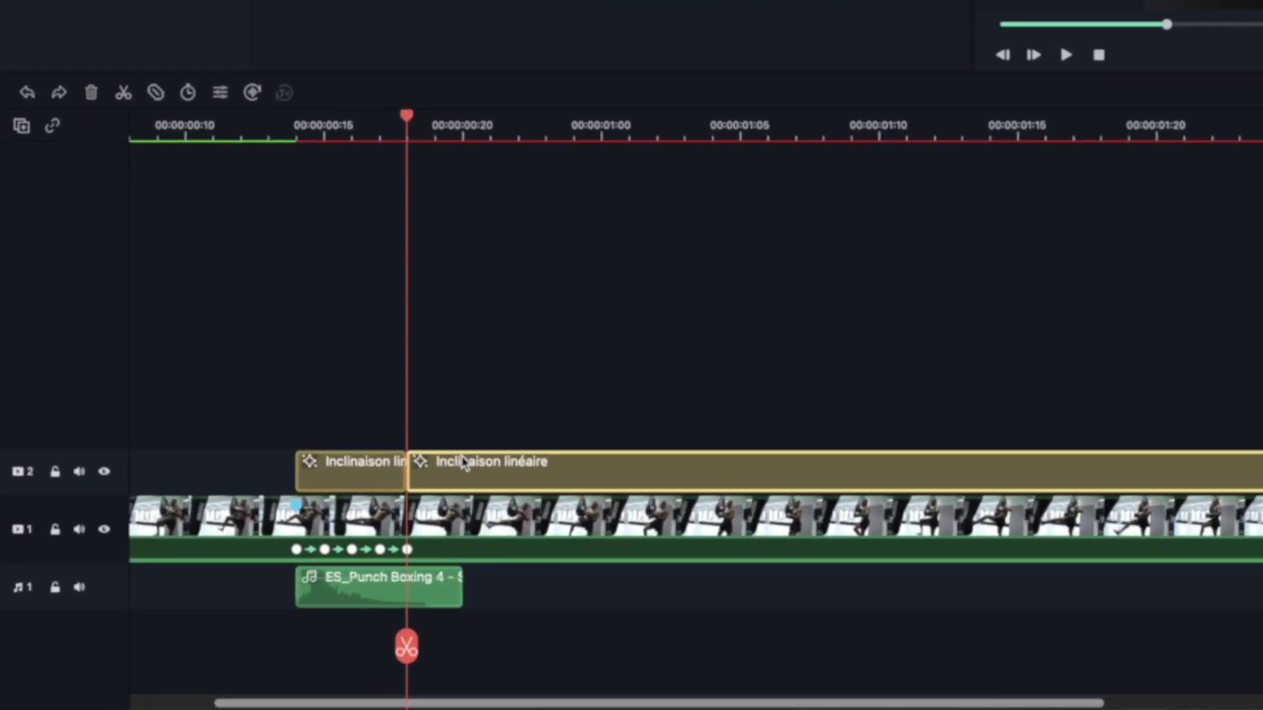
key(Delete)
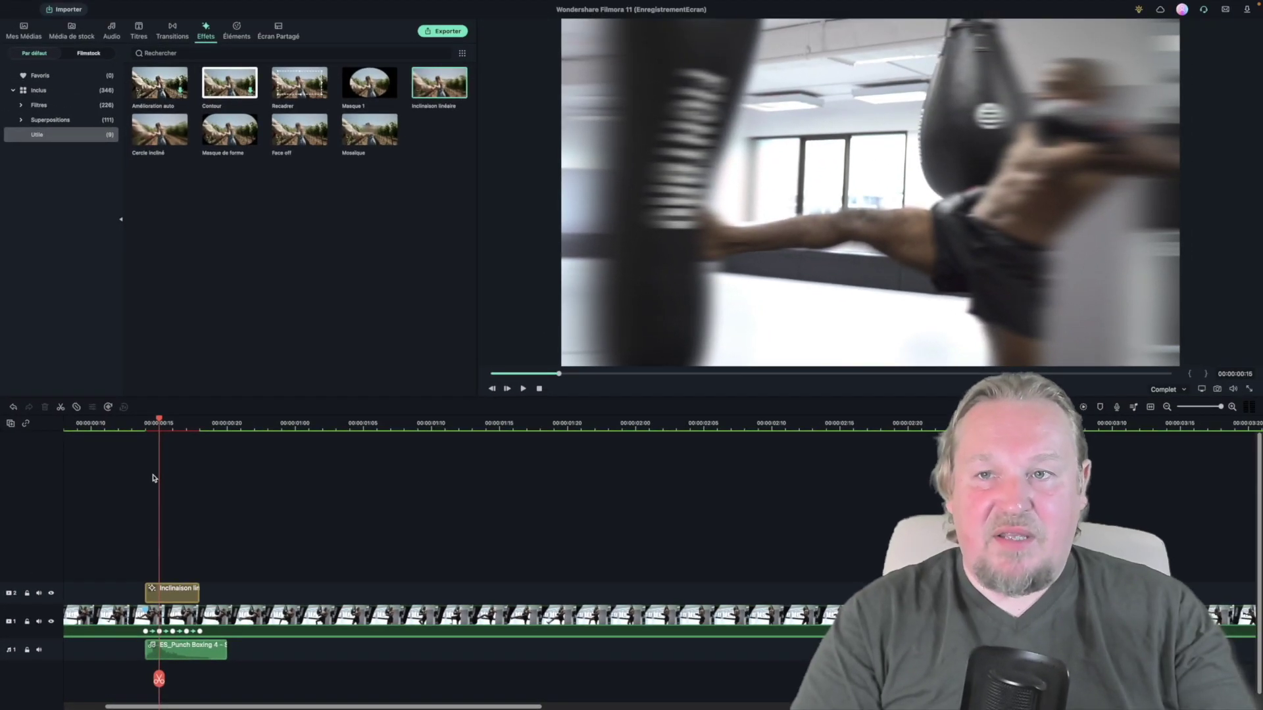
Examine the linear blur frame by frame across the shaken kick frames and return to 00:00:00:14
key(Left)
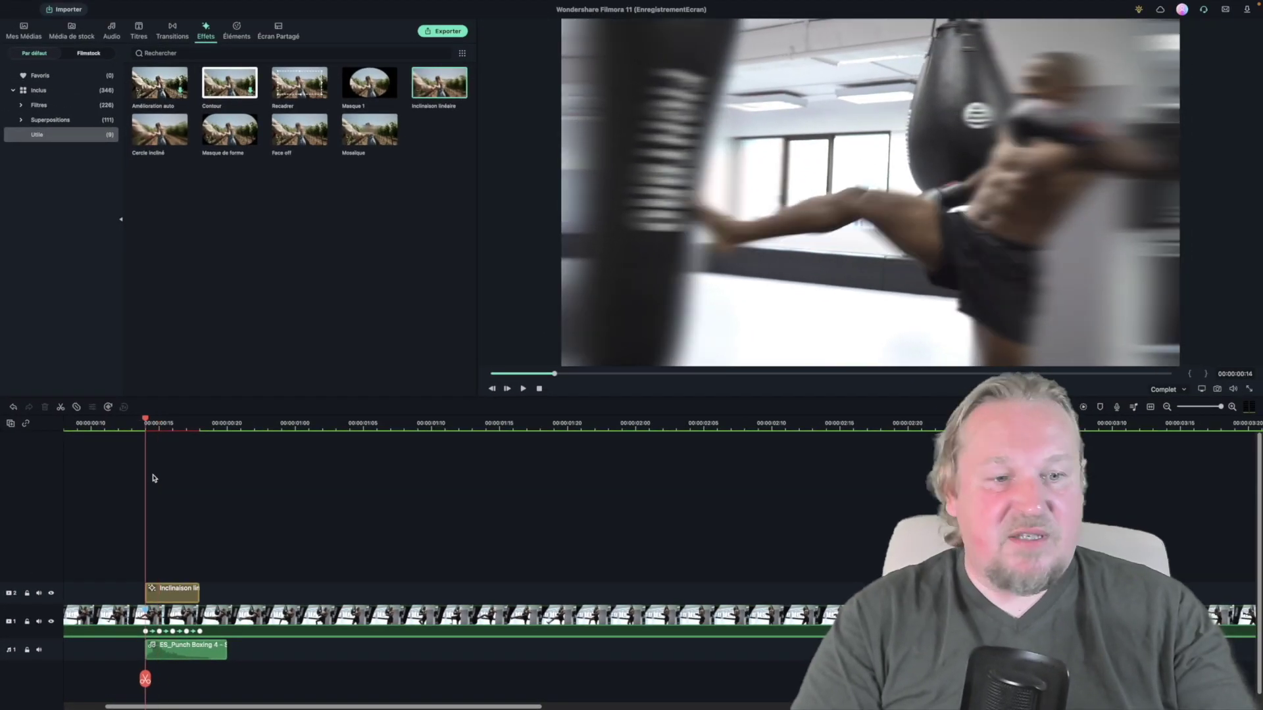
key(Left)
key(Right)
key(Right)
key(Right)
key(Right)
key(Left)
key(Left)
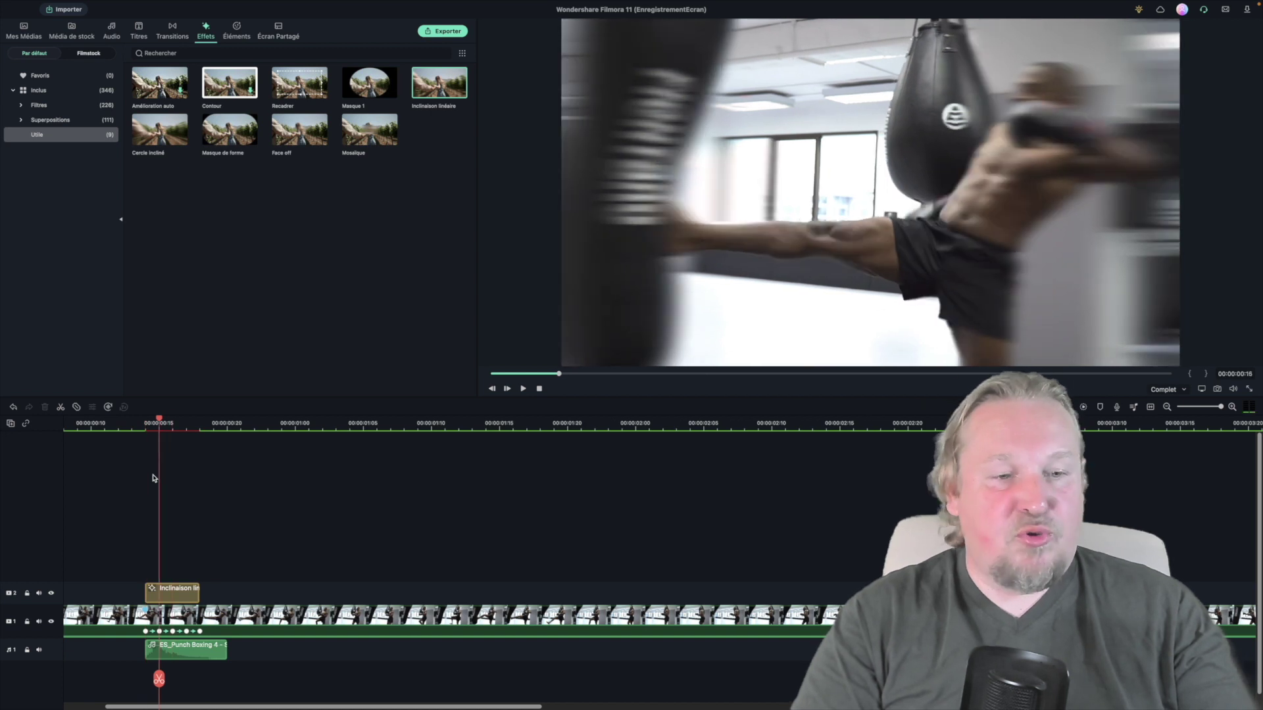
key(Left)
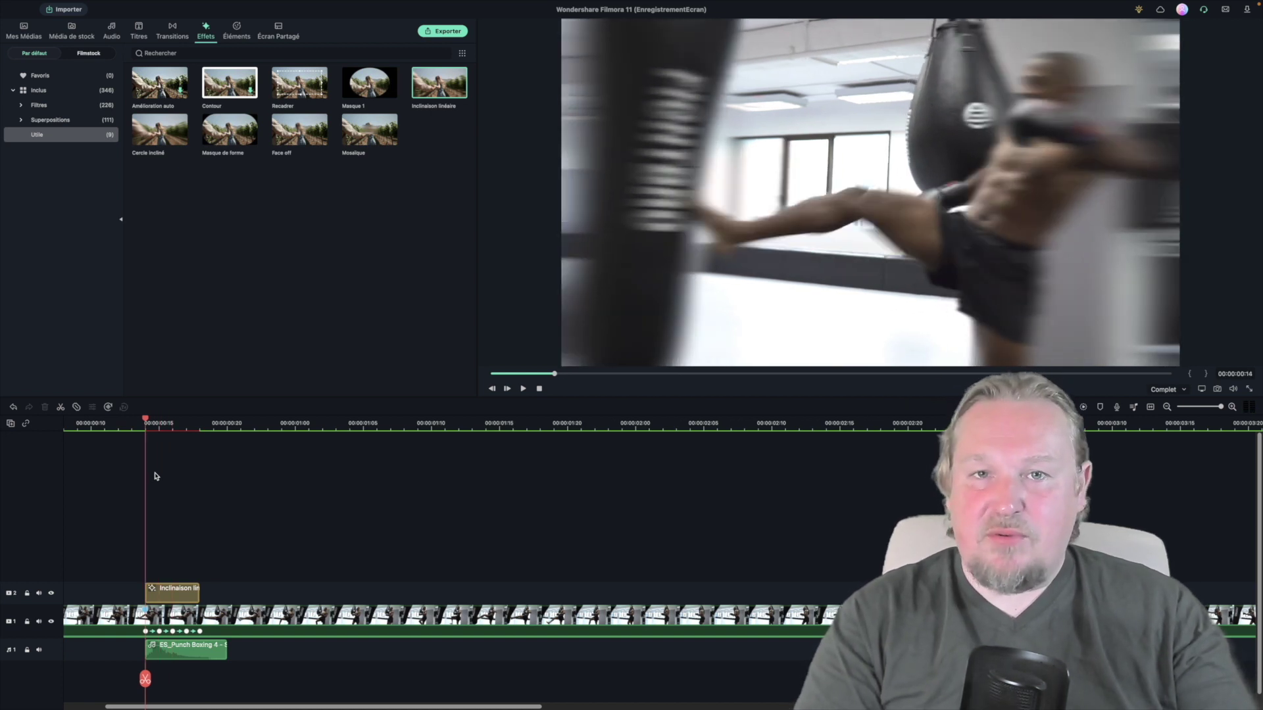
Open the Inclinaison linéaire effect's settings and move its centre horizontally past the picture's right edge, to Centre X about 1.06
double_click(171, 596)
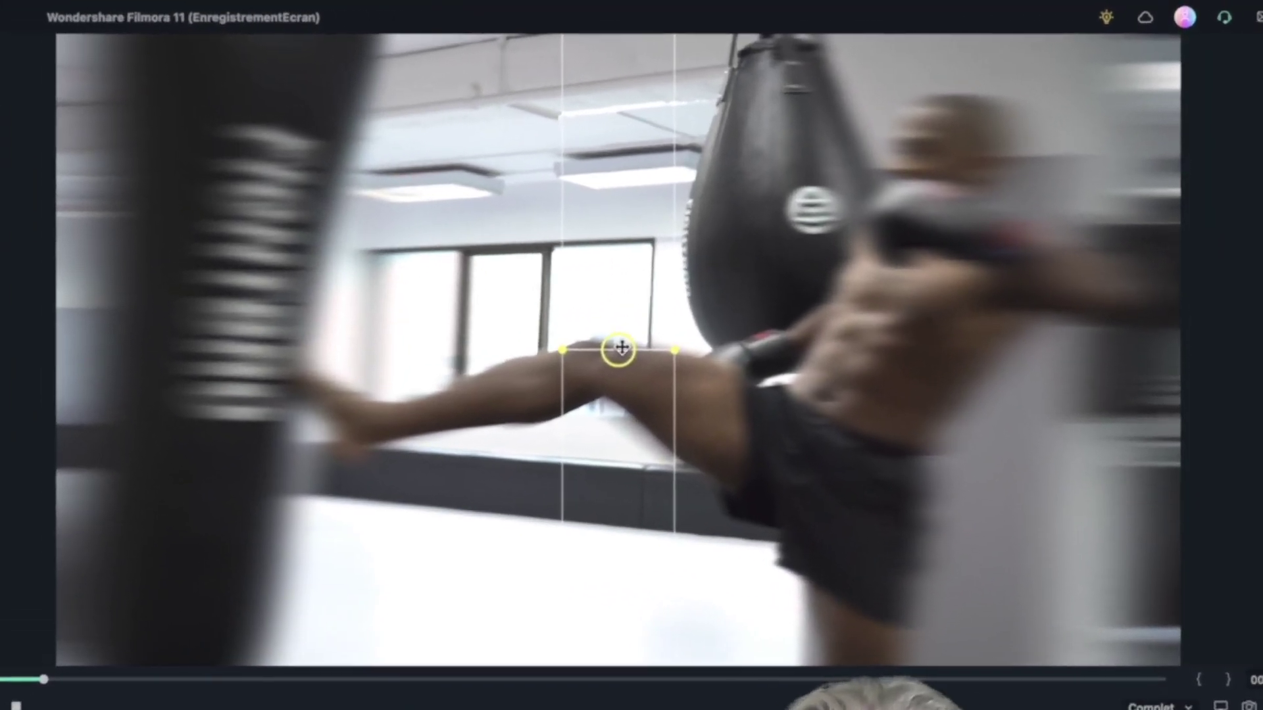
drag(844, 209, 954, 209)
drag(801, 353, 1240, 354)
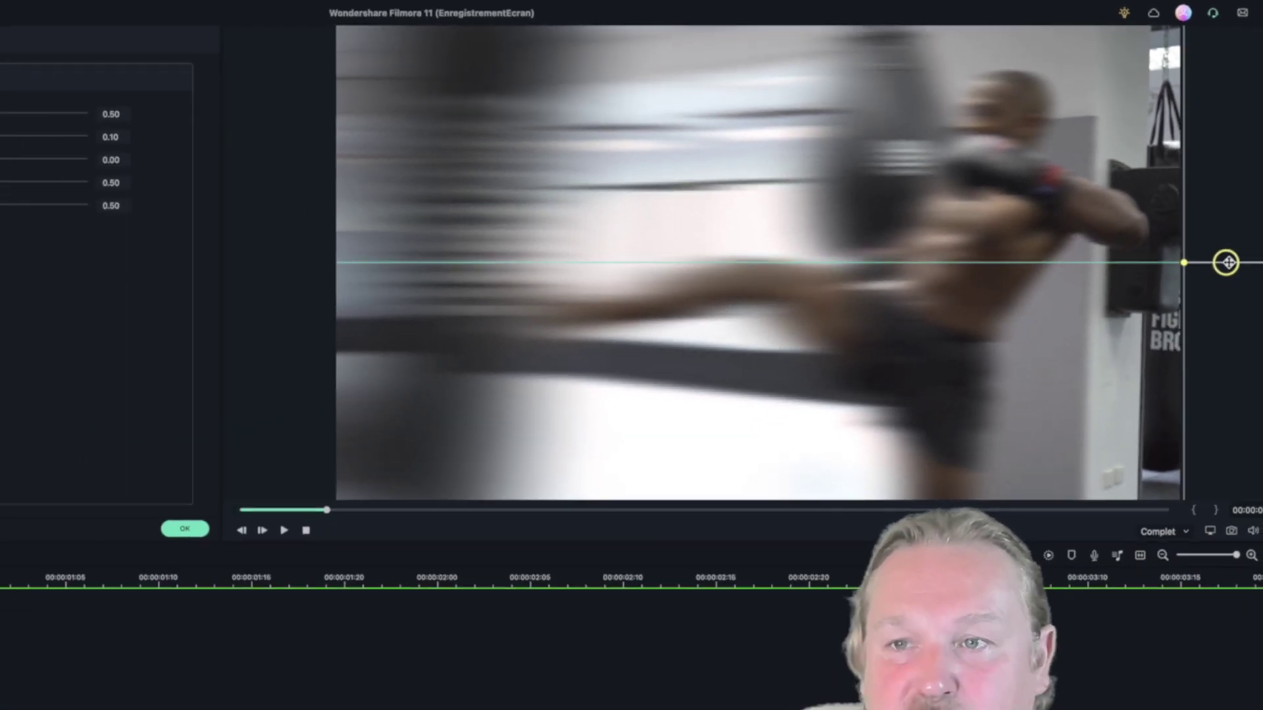
drag(1226, 262, 1237, 264)
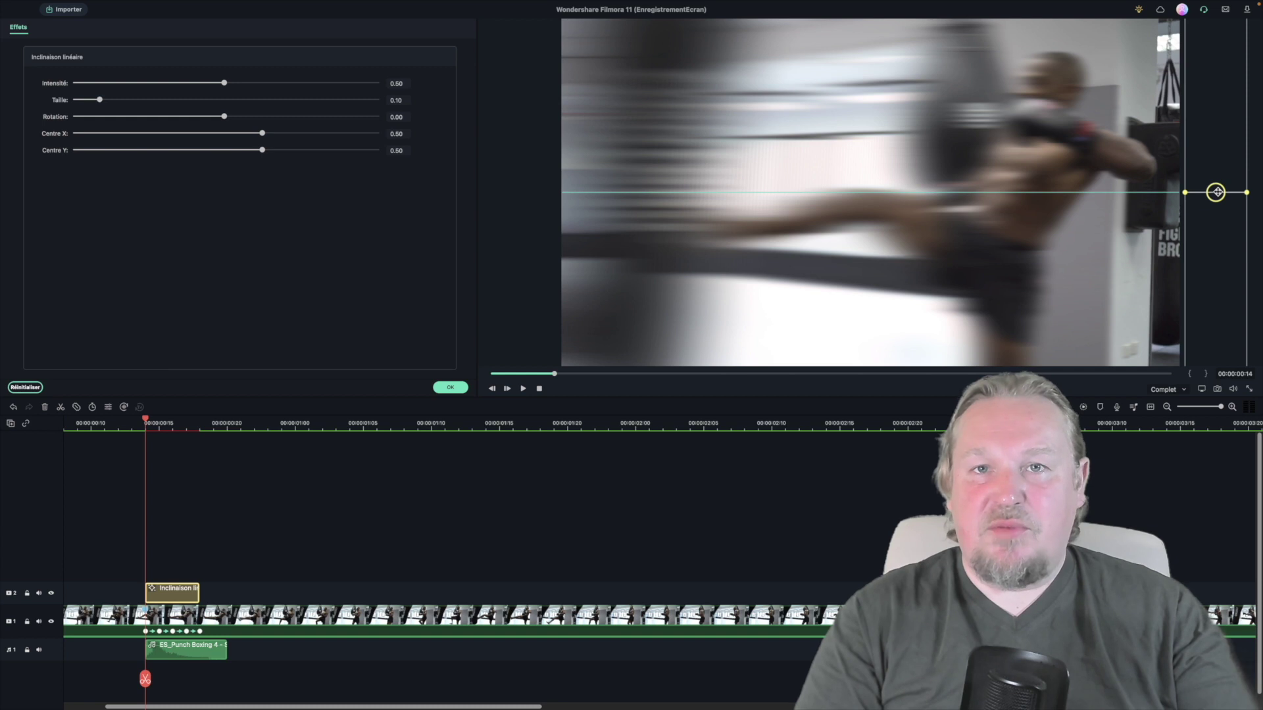
drag(1216, 192, 1215, 192)
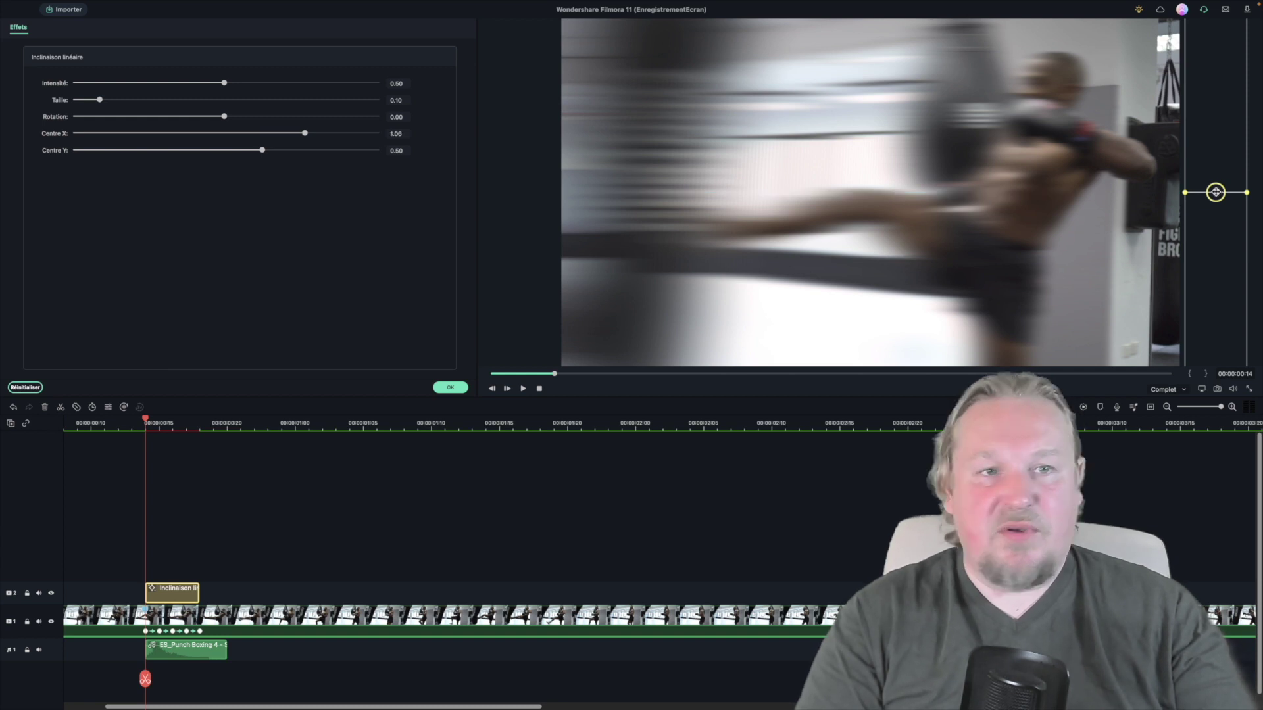
Rotate the linear blur to about -89.84 and move its centre near the picture's upper edge, about X 0.64 and Y 0.11
drag(225, 119, 224, 116)
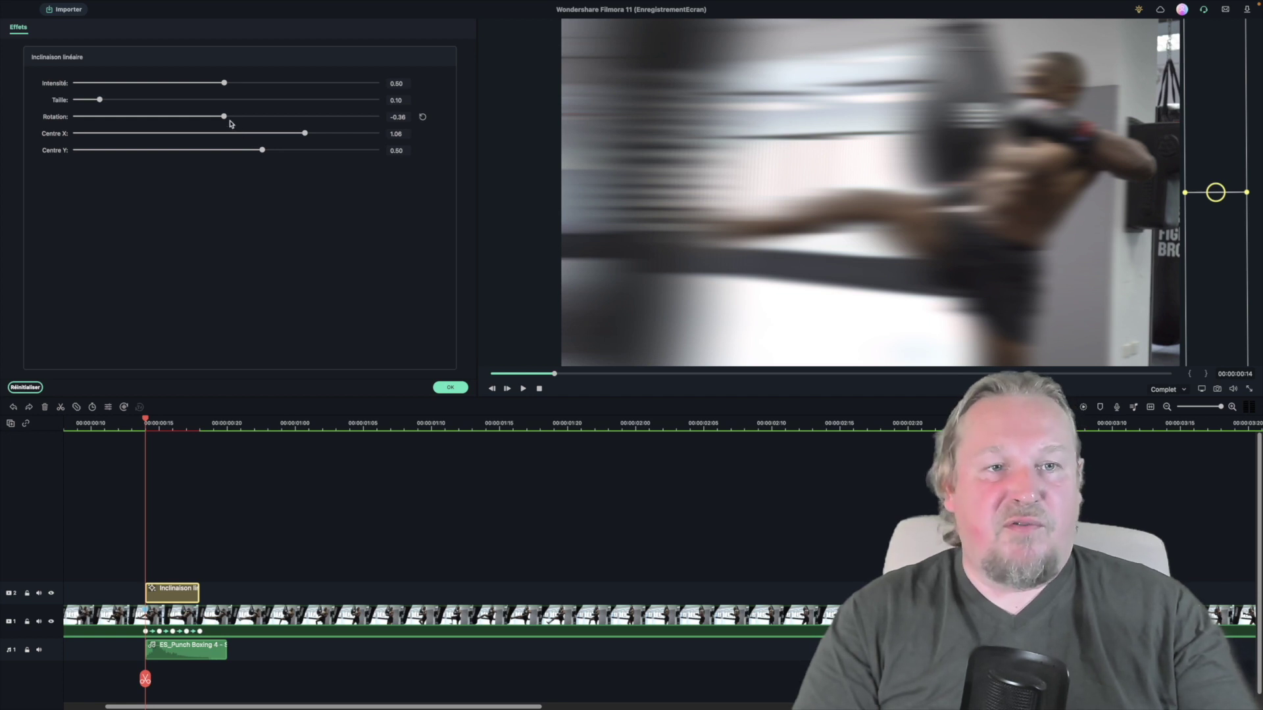
drag(225, 118, 148, 117)
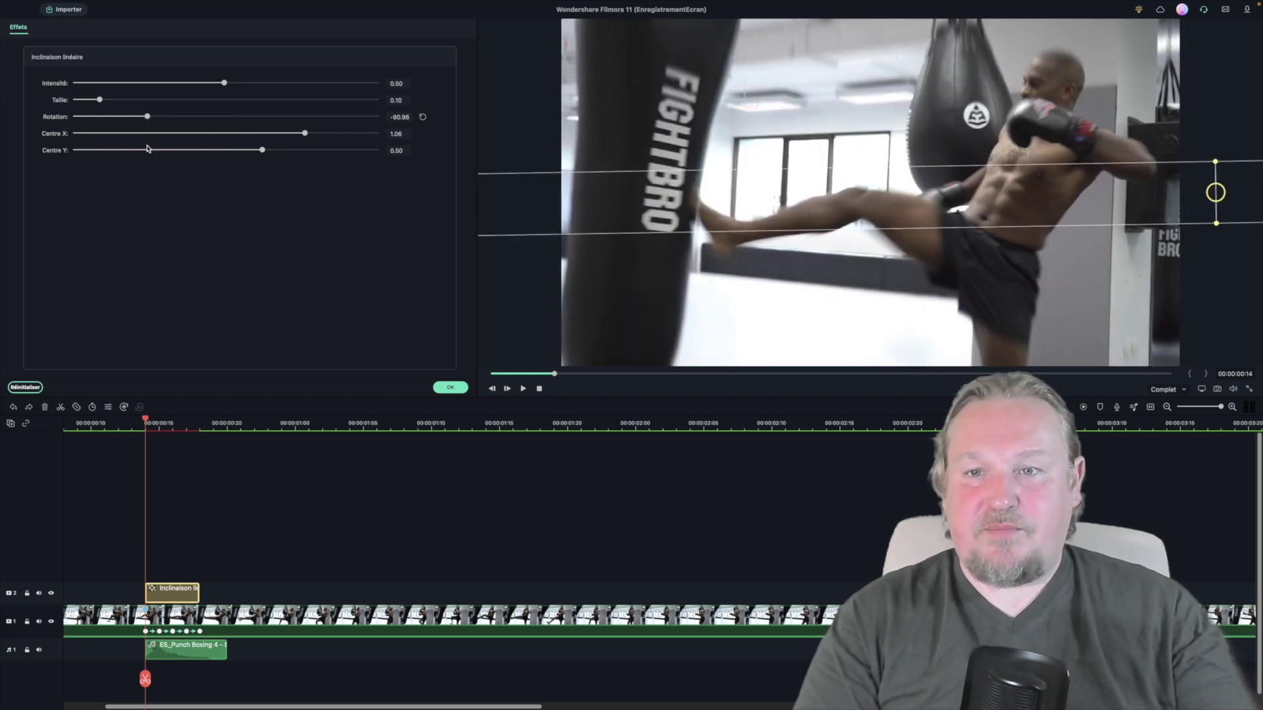
drag(1214, 193, 969, 3)
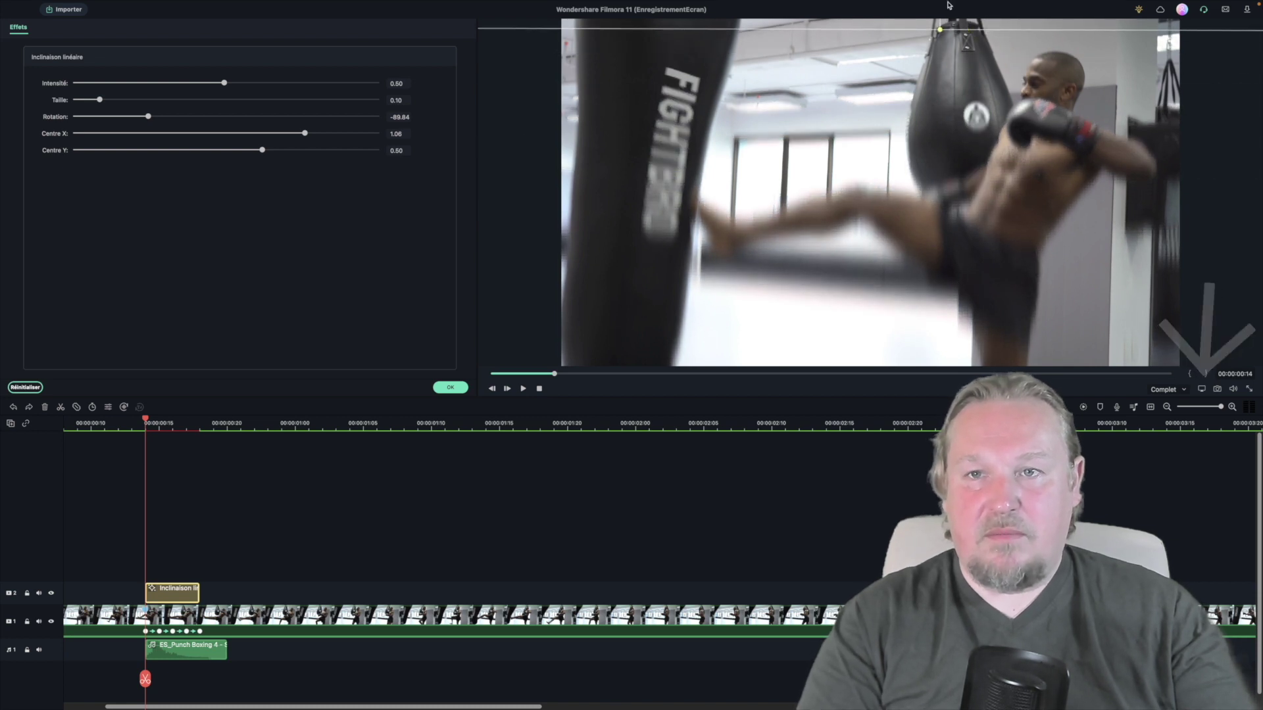
Reduce the preview's zoom level to 10% and move the linear blur's centre above the picture
click(1202, 389)
mouse_move(1146, 427)
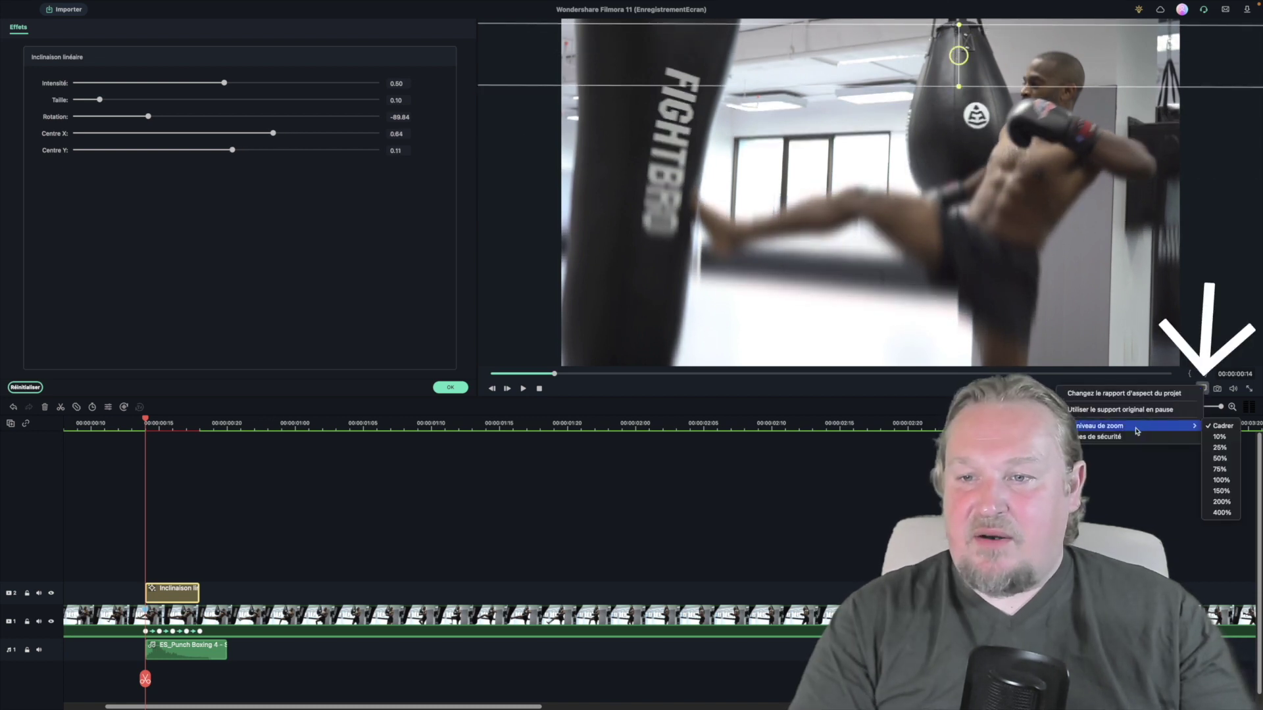
click(1216, 438)
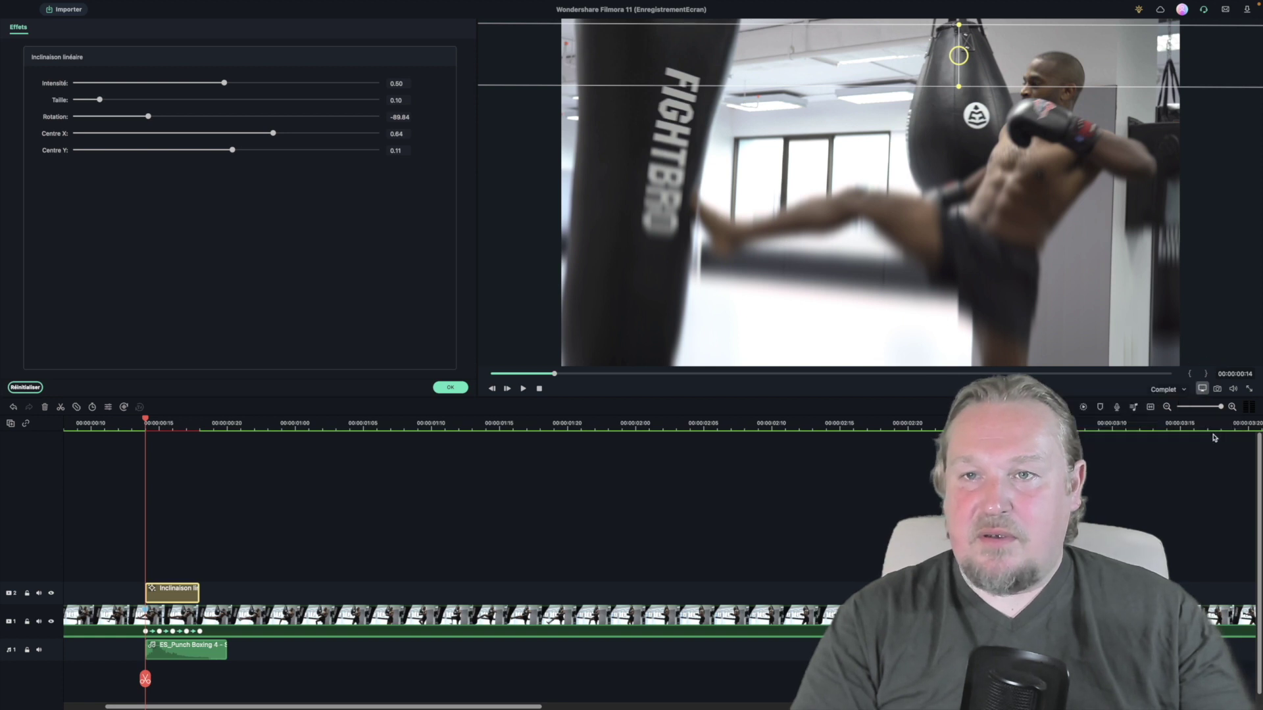
drag(897, 147, 882, 108)
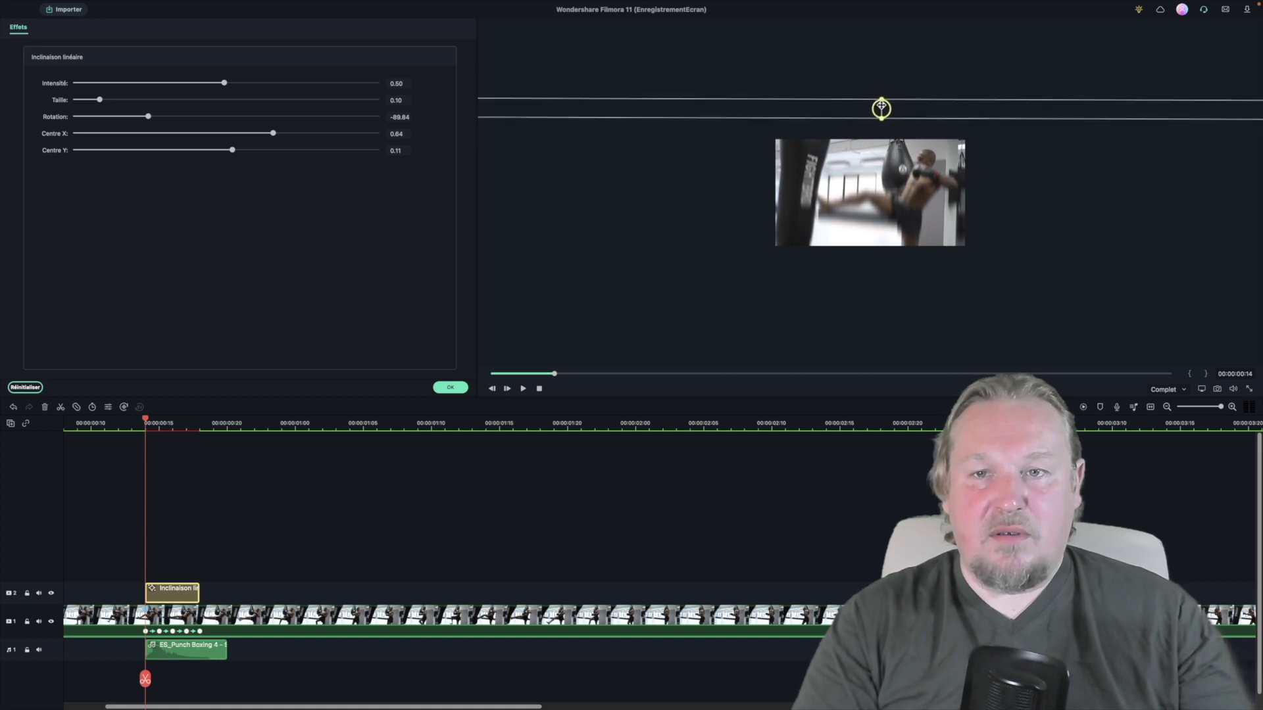
Try a stronger and larger linear blur with an intensity of 0.72 and a size of 0.30
click(268, 83)
drag(279, 84, 292, 84)
drag(99, 100, 162, 100)
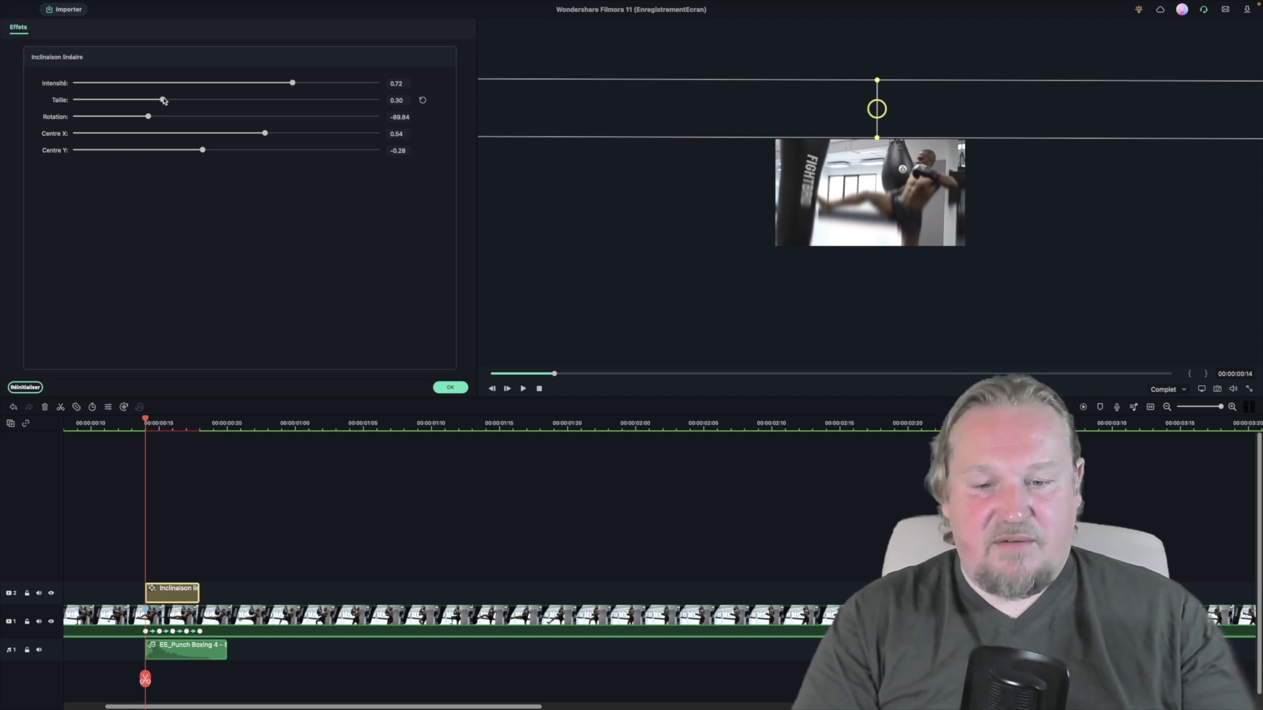
Undo the recent changes to the linear blur's intensity, size, centre position and rotation
key(ctrl+z)
key(ctrl+z)
key(ctrl+z)
key(ctrl+z)
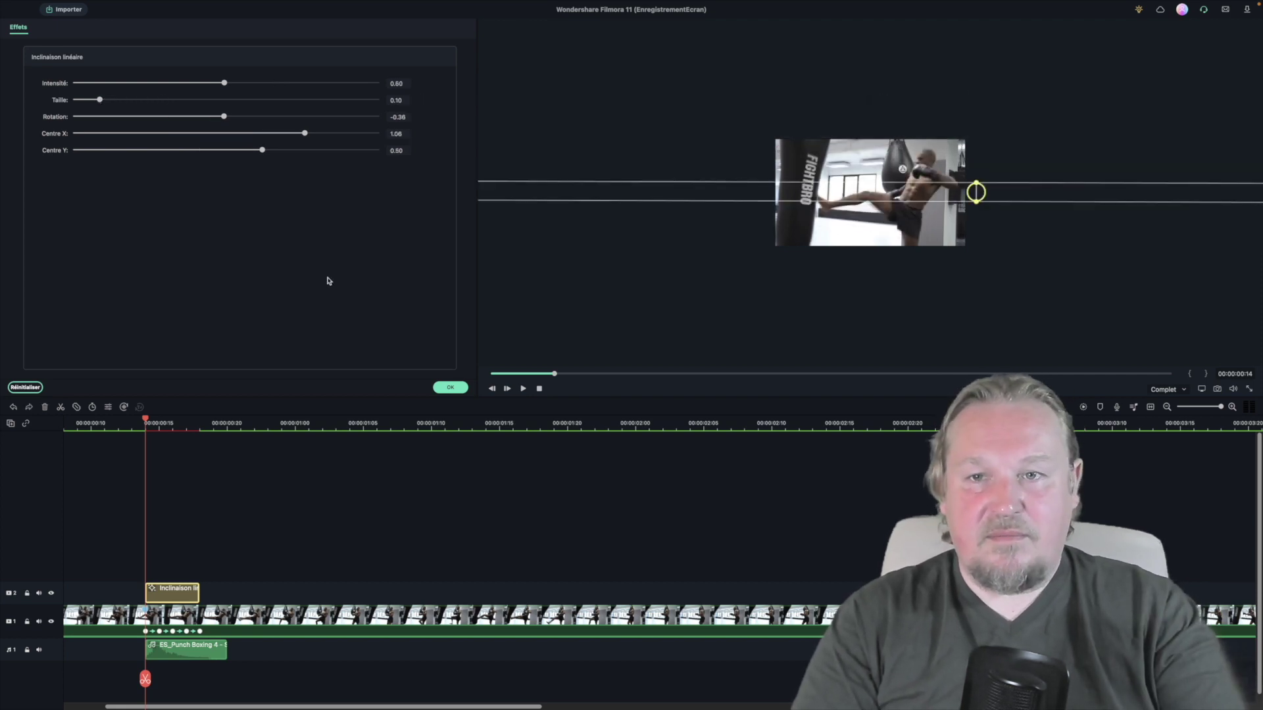
Move the linear blur's centre further past the picture's right edge, to Centre X about 1.18, and reduce its intensity to 0.06
drag(975, 192, 1002, 191)
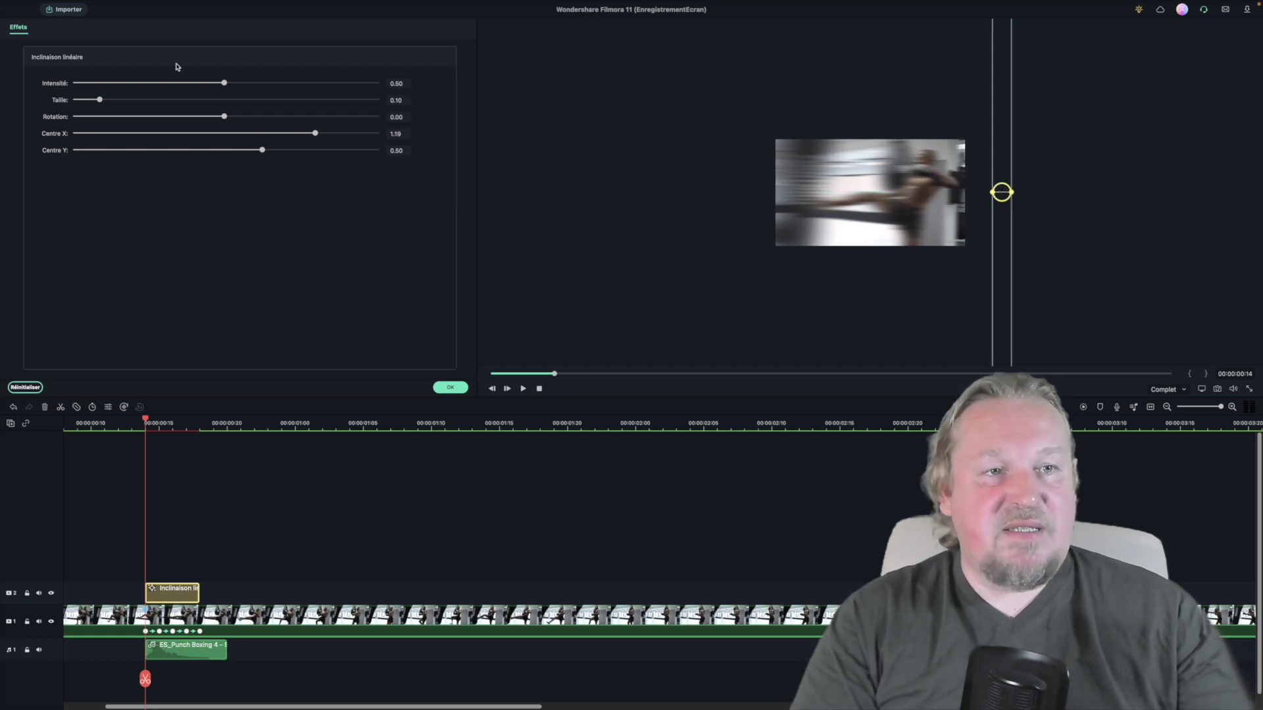
drag(119, 84, 84, 85)
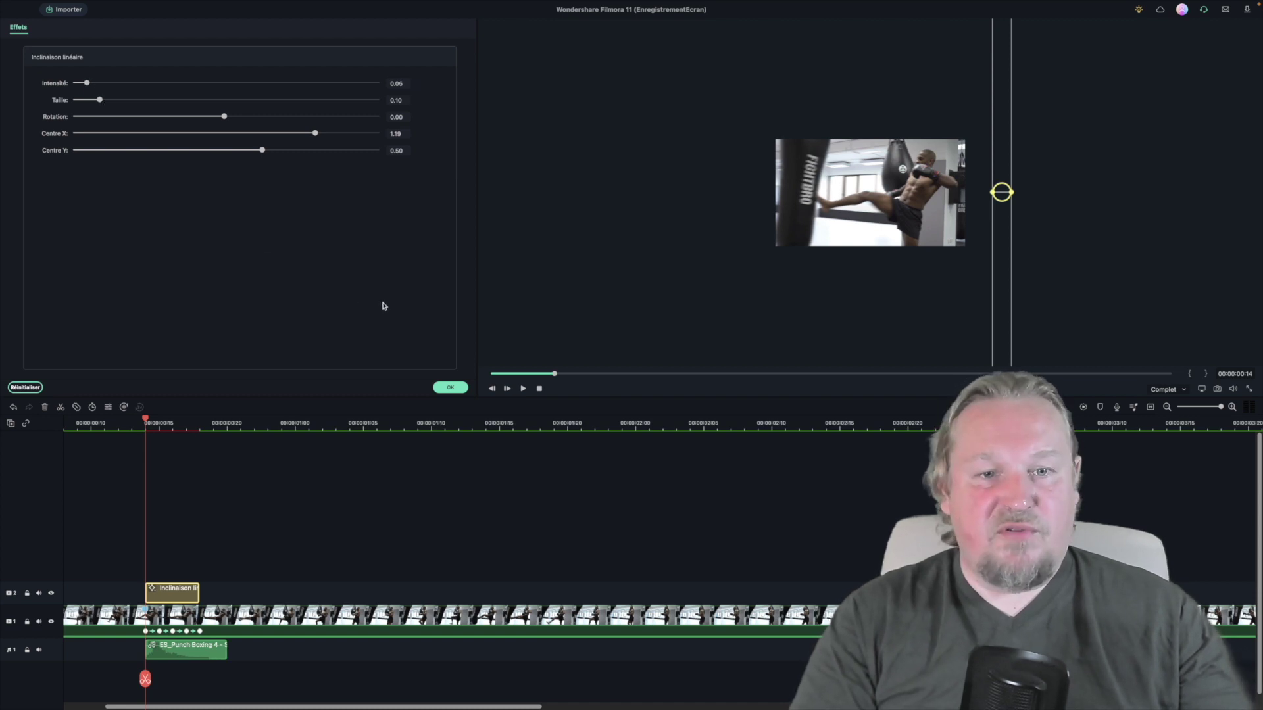
click(450, 388)
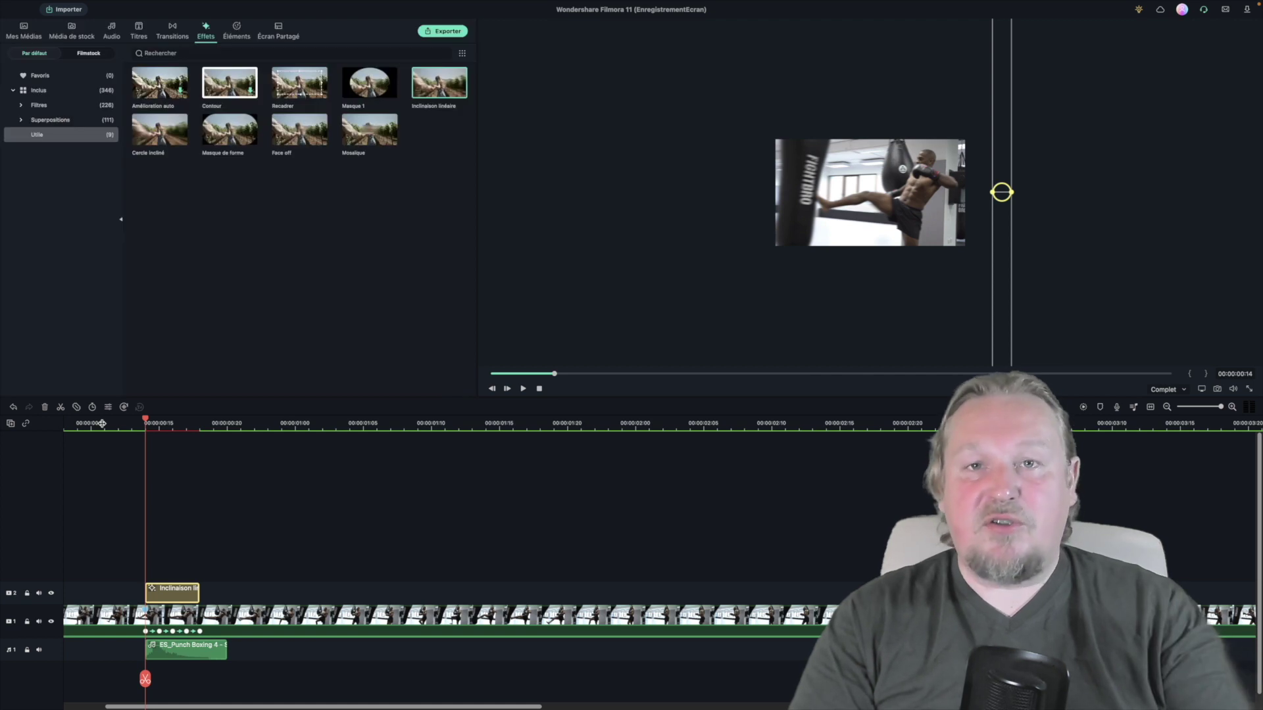
Play back the kick with its shake, punch sound and softened blur from 00:00:00:11
click(103, 424)
key(space)
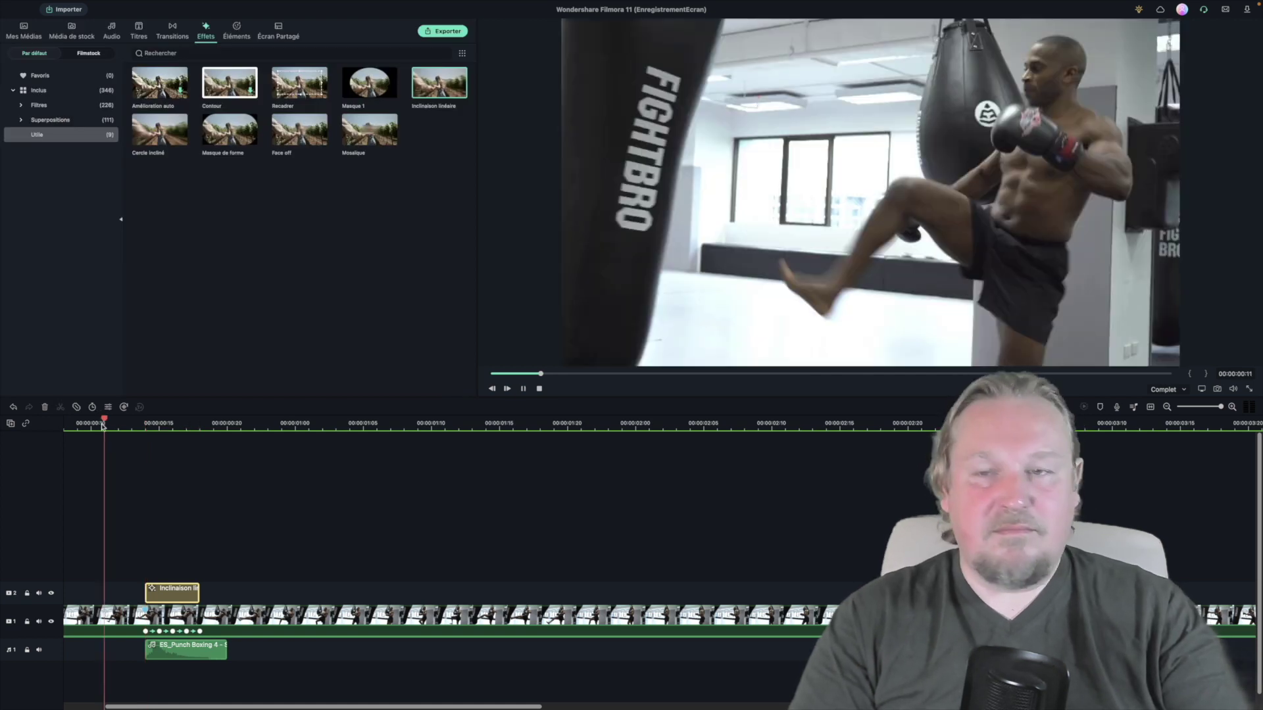
key(space)
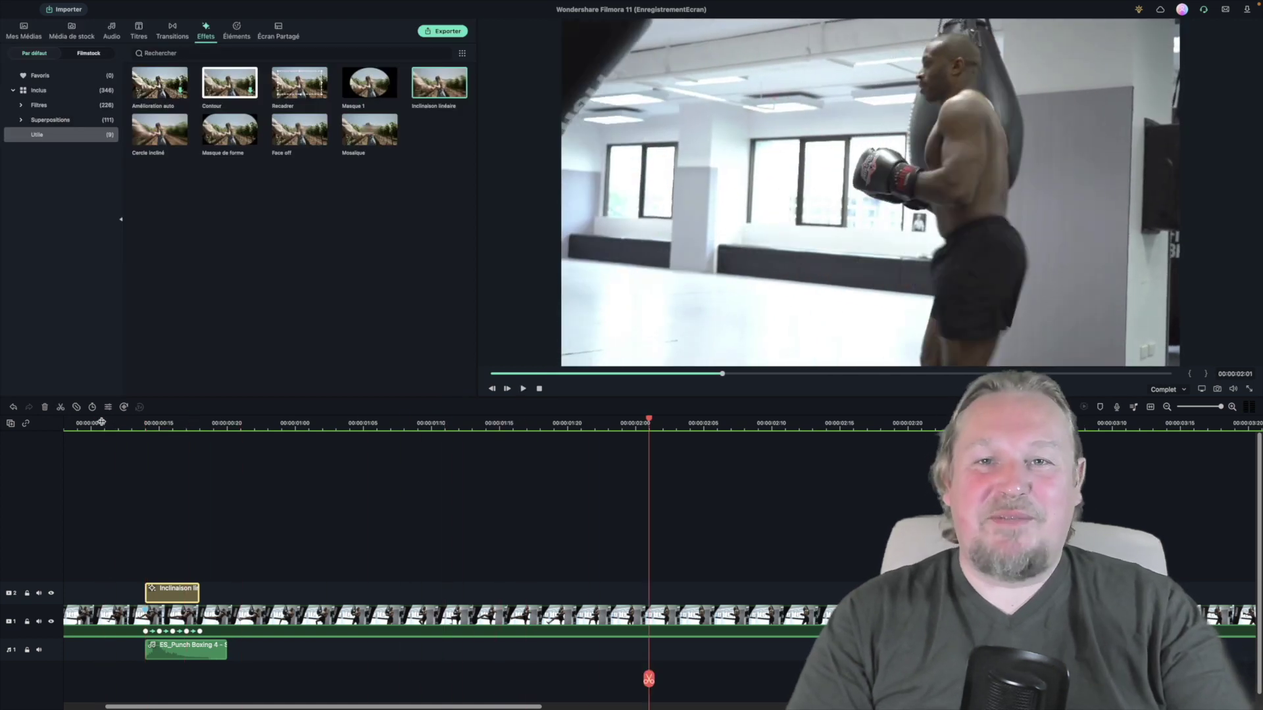